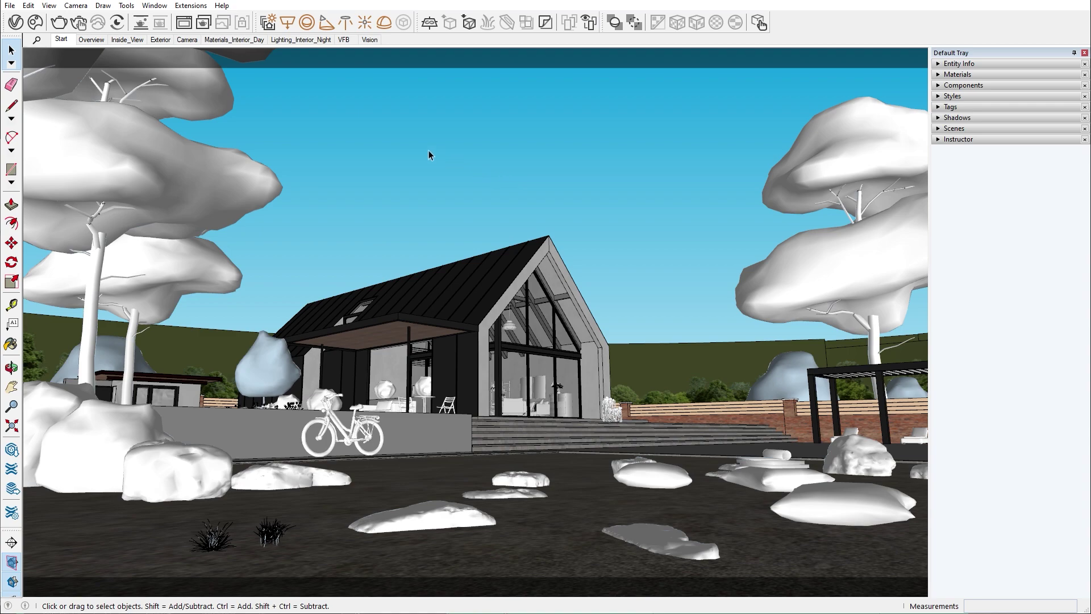
Step: Start V-Ray Vision and move its live render window to the right half of the screen
{"action": "left_click", "coordinate": [121, 22]}
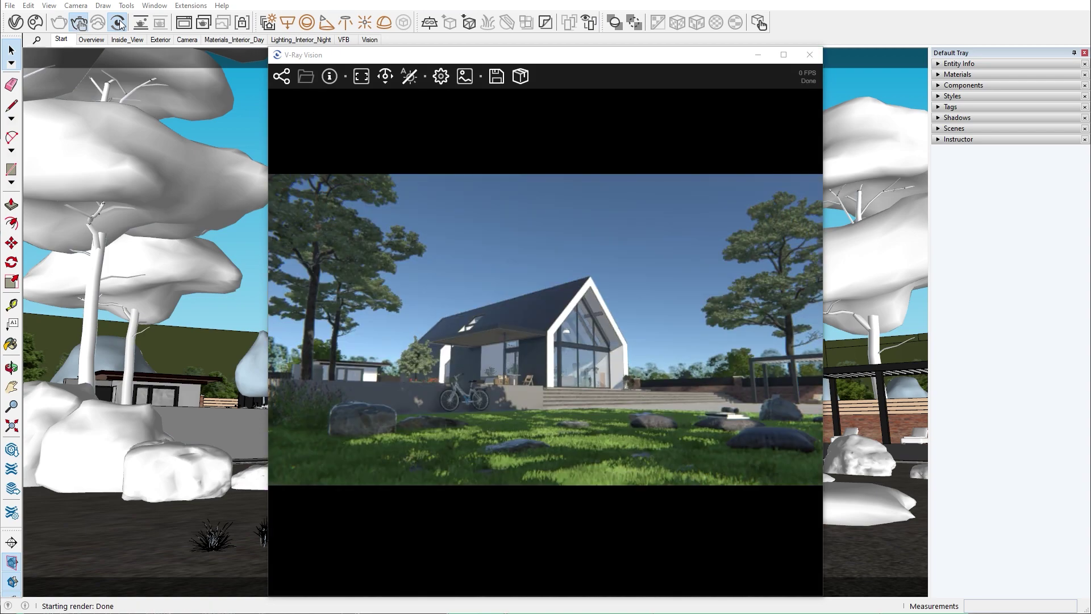
{"action": "left_click_drag", "start_coordinate": [307, 57], "coordinate": [573, 58]}
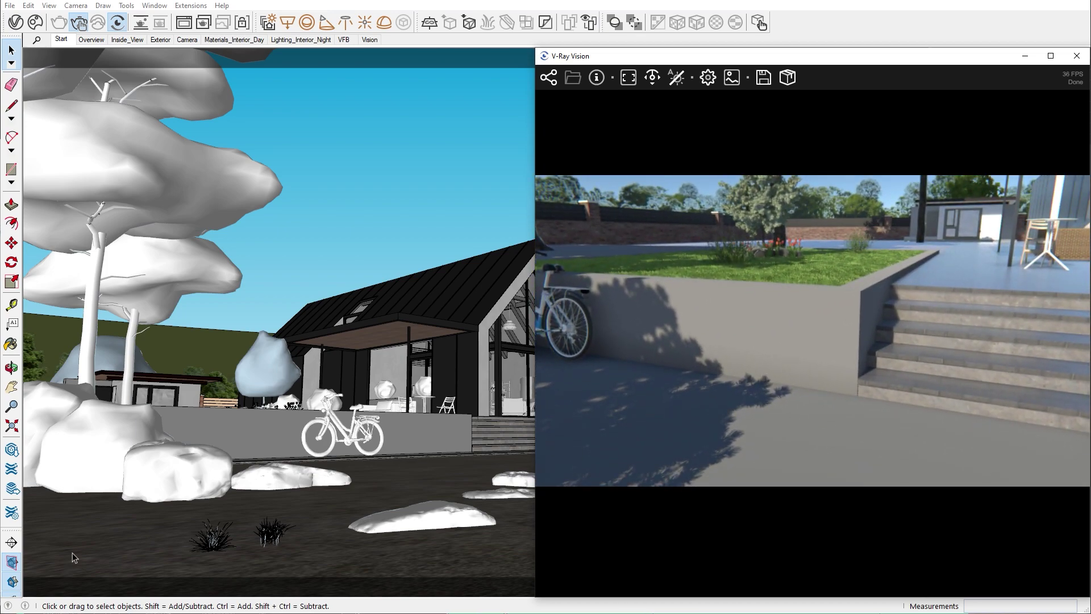
Step: Orbit the SketchUp view to look down on the terrace, then bring up Chaos Cosmos
{"action": "left_click", "coordinate": [551, 78]}
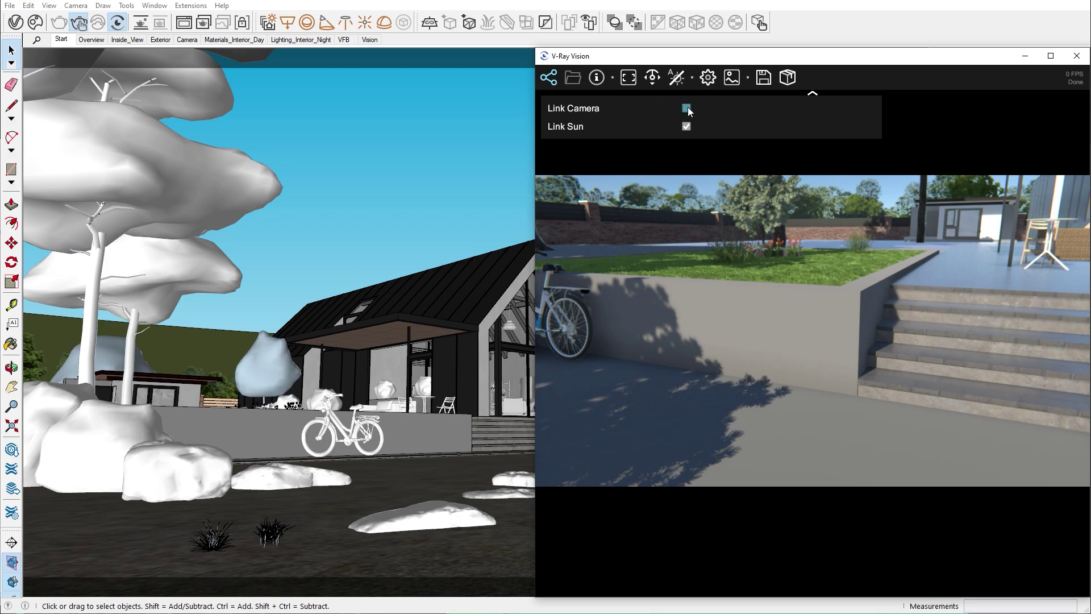
{"action": "left_click", "coordinate": [549, 78]}
{"action": "mouse_move", "coordinate": [356, 391]}
{"action": "middle_mouse_down"}
{"action": "mouse_move", "coordinate": [129, 525]}
{"action": "mouse_move", "coordinate": [259, 428]}
{"action": "middle_mouse_up"}
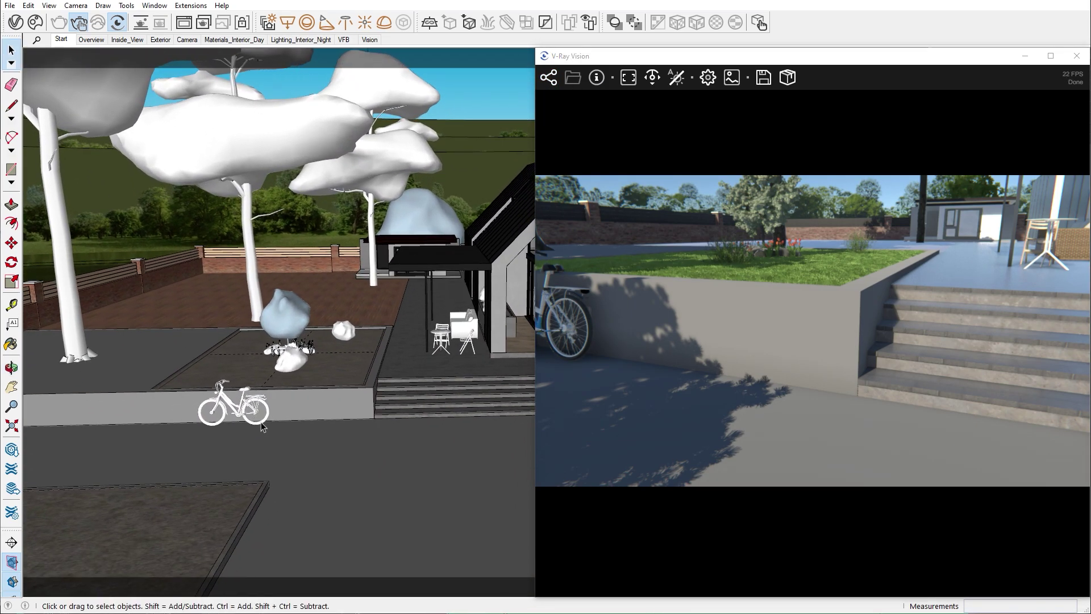
{"action": "left_click", "coordinate": [35, 22]}
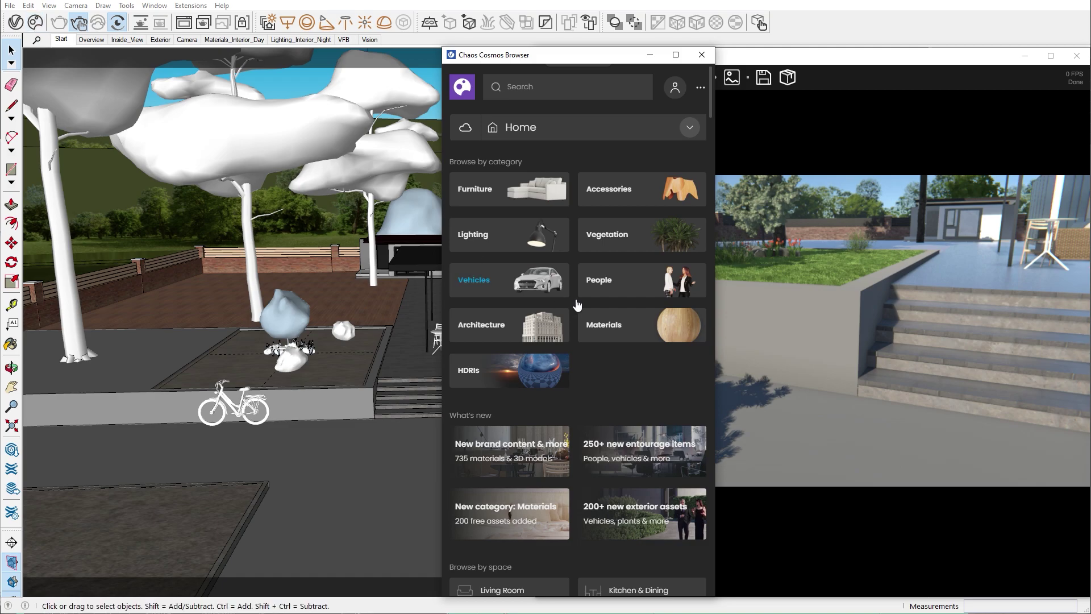
Step: Filter Cosmos to downloaded Concrete materials and import Concrete White 01 100cm
{"action": "left_click", "coordinate": [611, 320]}
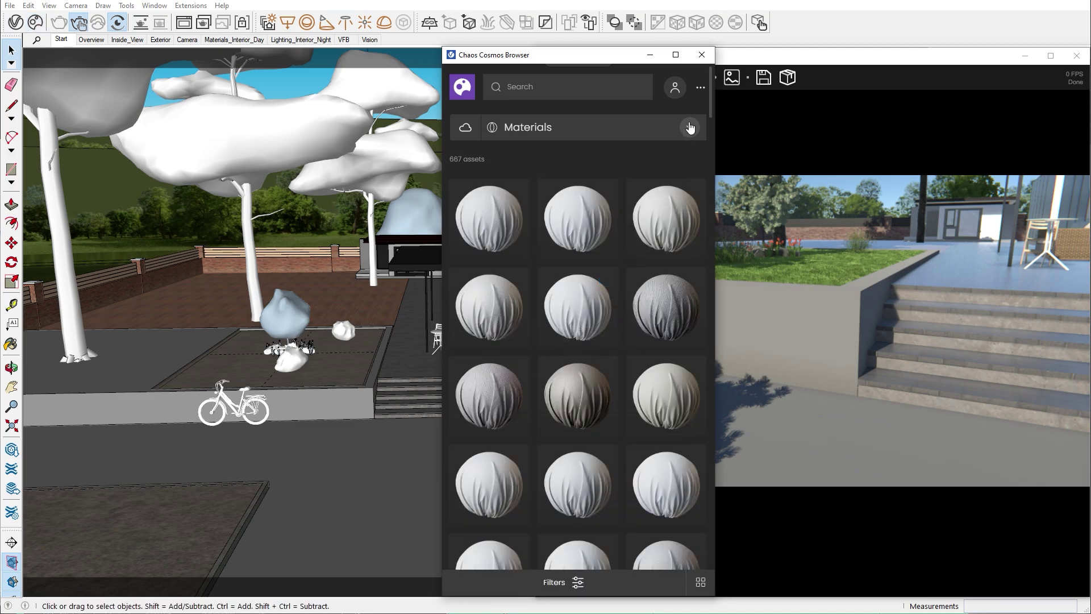
{"action": "left_click", "coordinate": [689, 127]}
{"action": "left_click", "coordinate": [537, 224]}
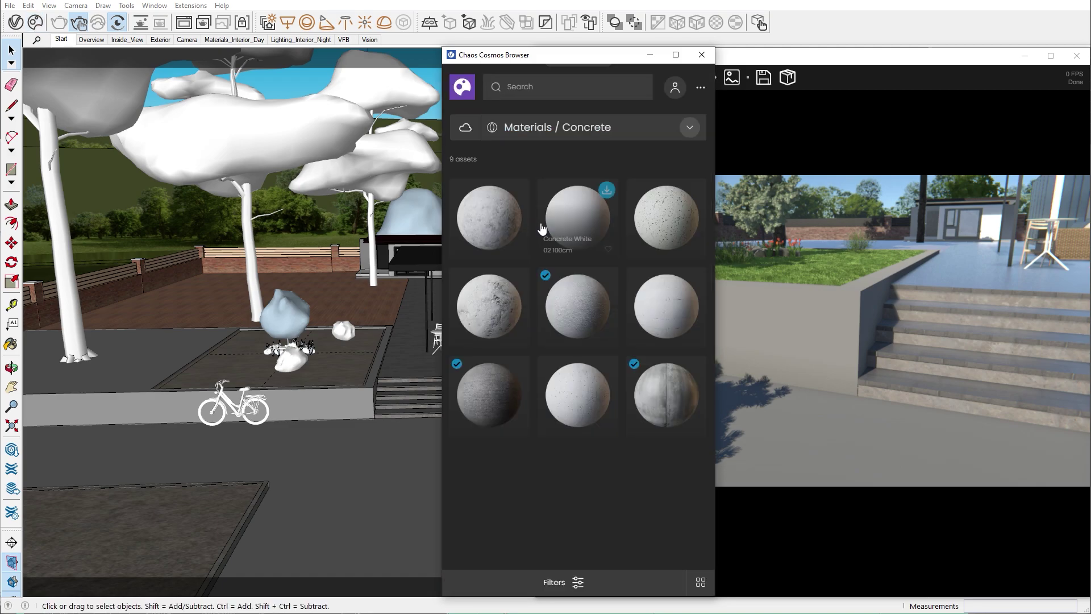
{"action": "left_click", "coordinate": [689, 126]}
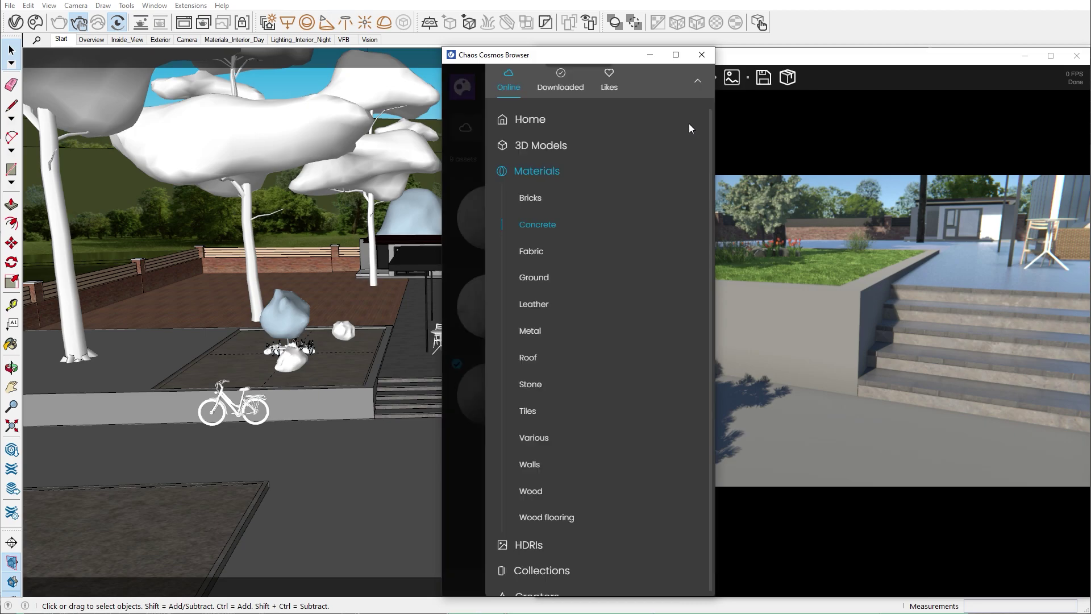
{"action": "left_click", "coordinate": [575, 88]}
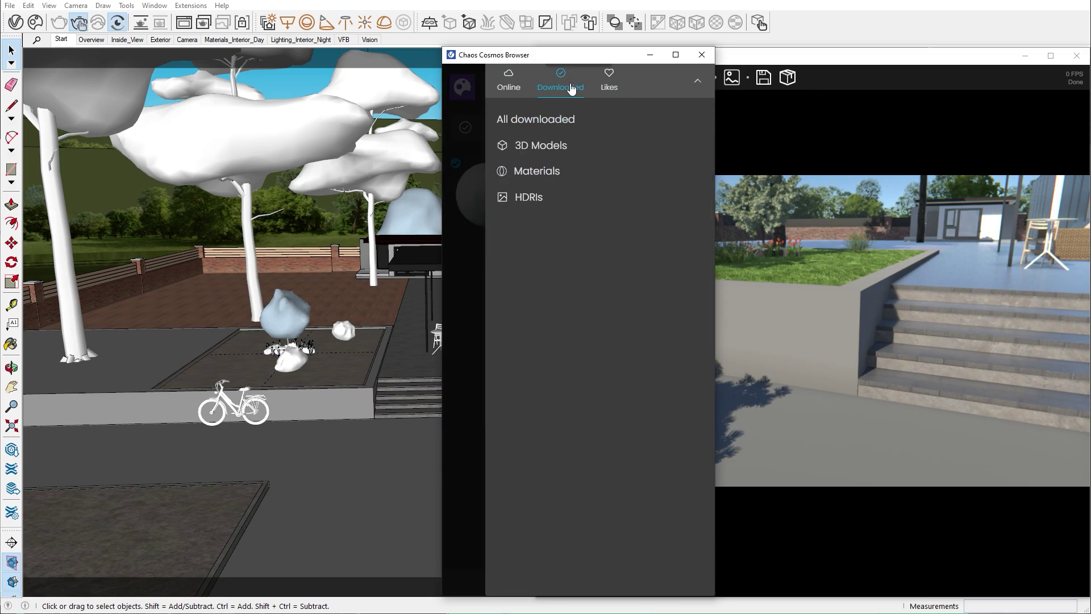
{"action": "left_click", "coordinate": [696, 82]}
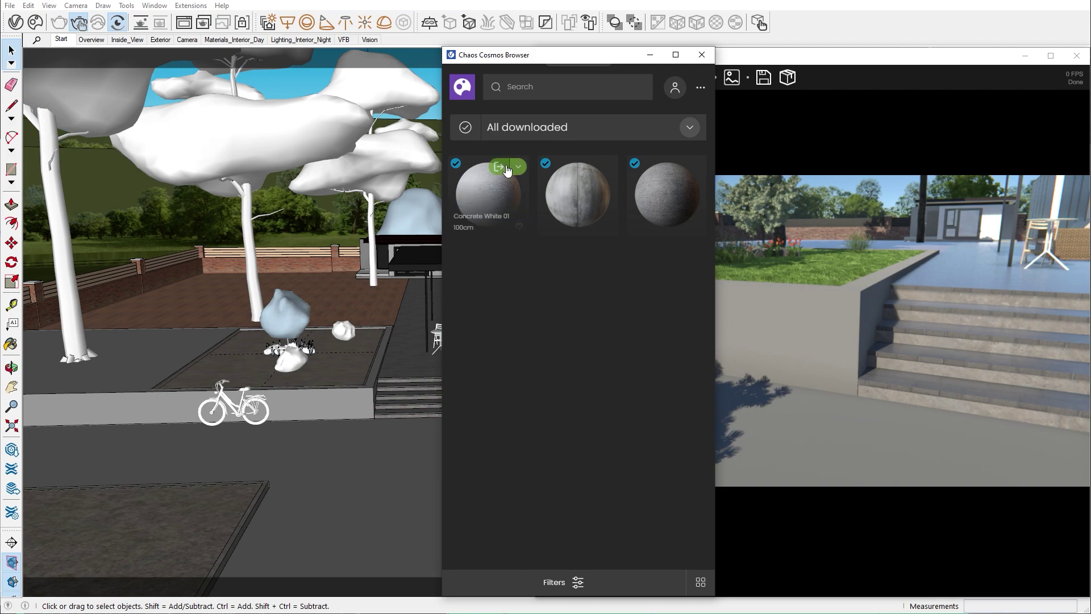
{"action": "left_click", "coordinate": [500, 168]}
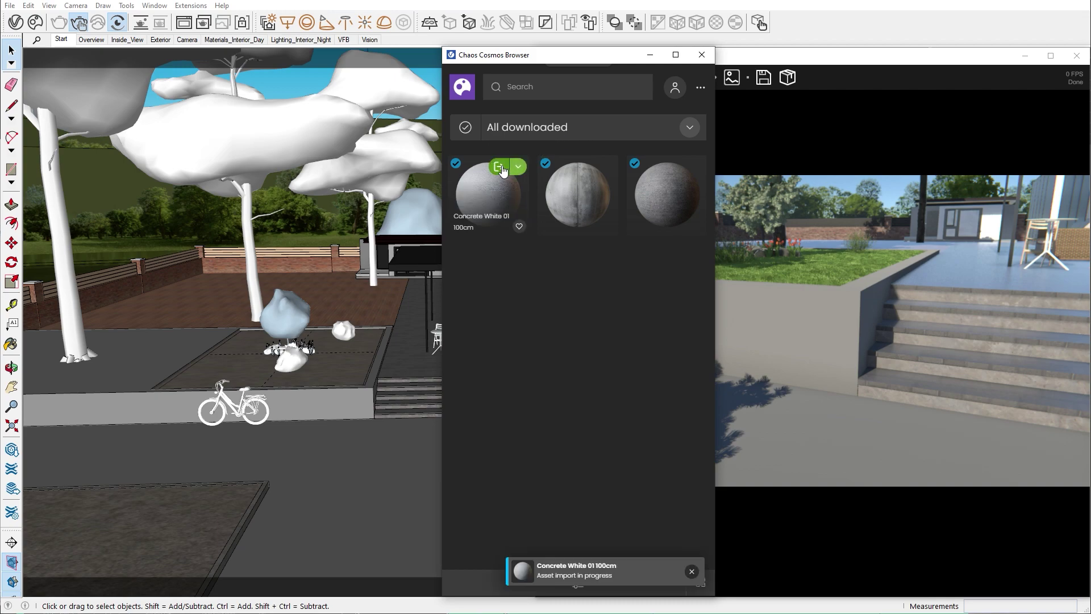
Step: Apply Concrete White 01 100cm to the selected planter wall from the Asset Editor
{"action": "left_click", "coordinate": [16, 23]}
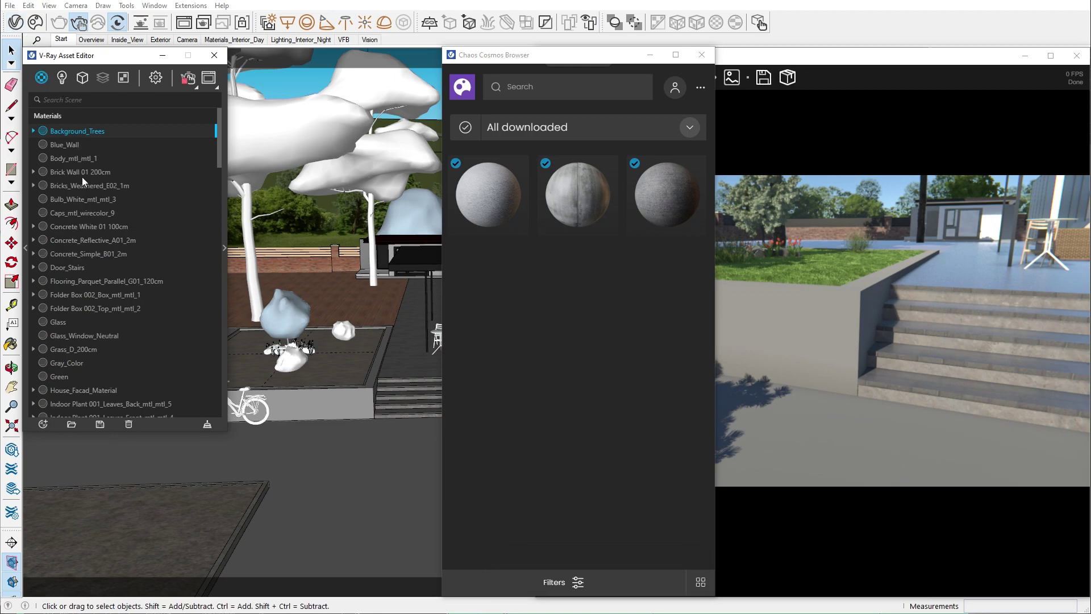
{"action": "left_click_drag", "start_coordinate": [92, 224], "coordinate": [261, 353]}
{"action": "right_click", "coordinate": [114, 227]}
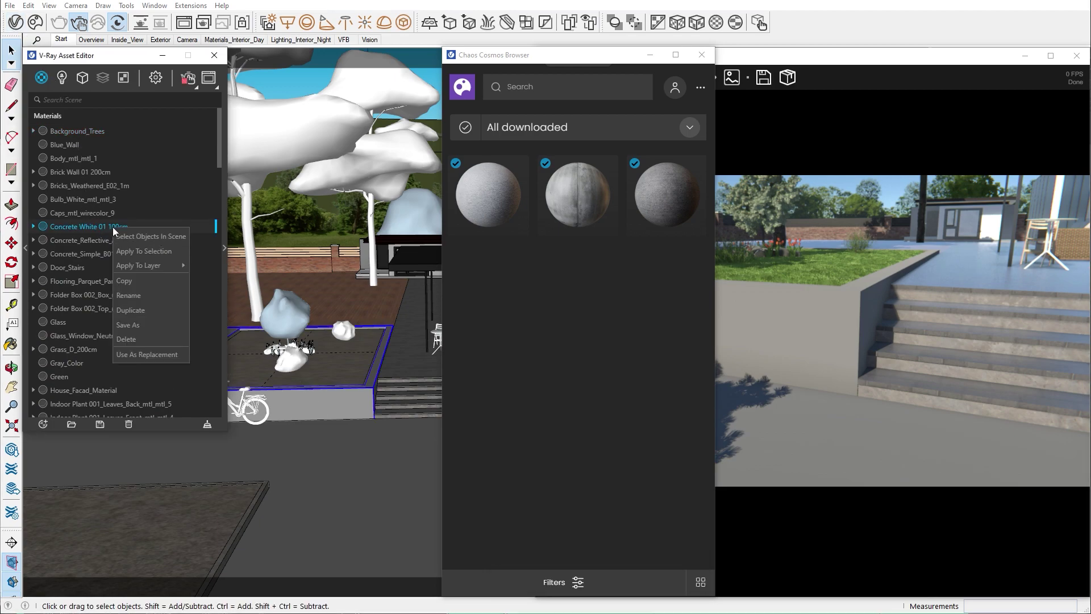
{"action": "left_click", "coordinate": [136, 254]}
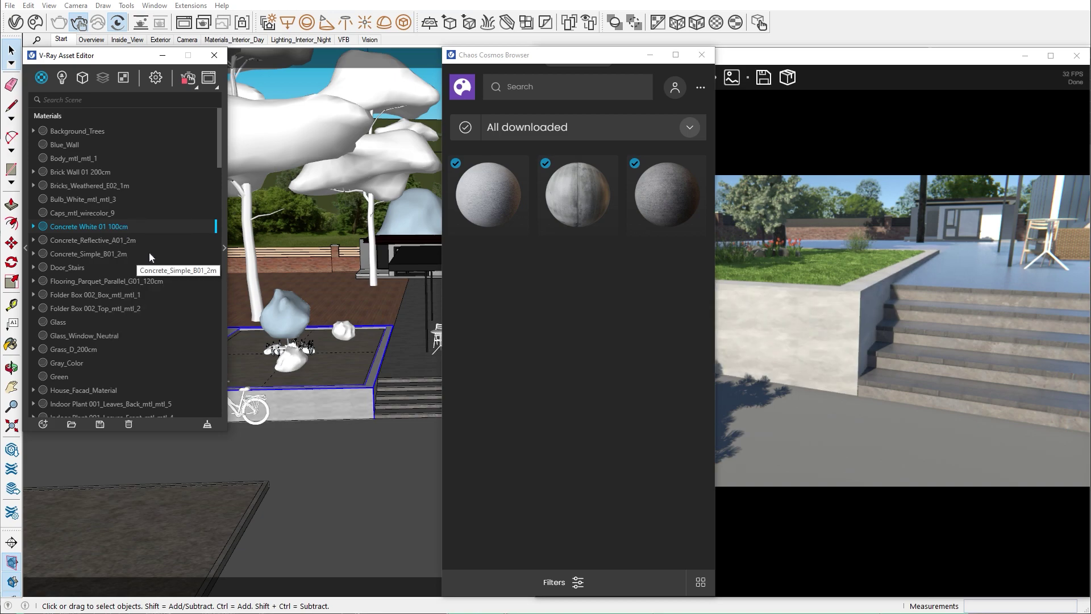
Step: Close Cosmos and move the Vision camera forward and left toward the wall
{"action": "left_click", "coordinate": [702, 55]}
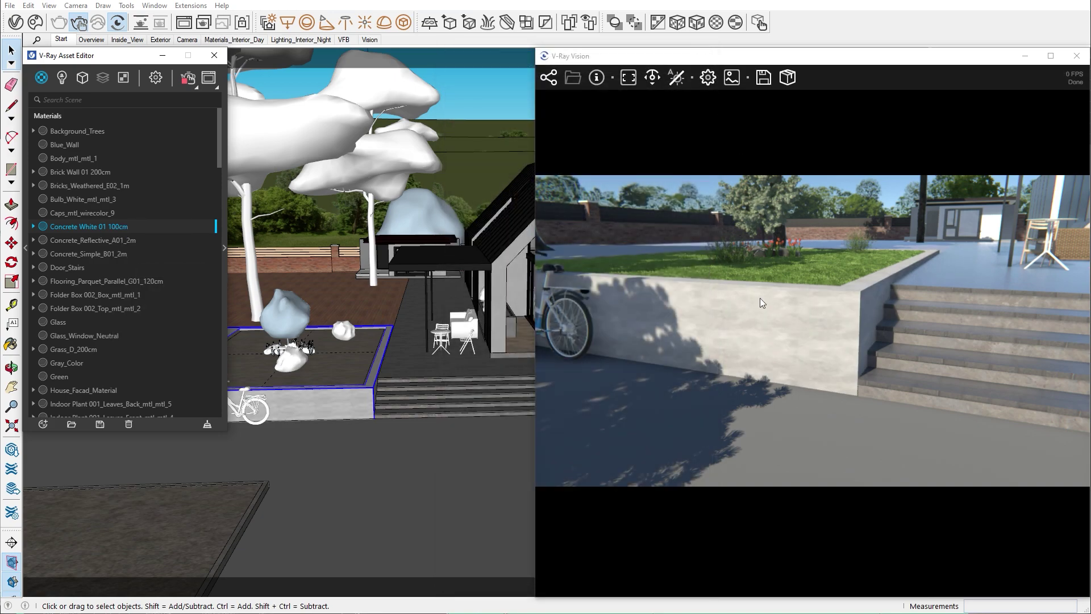
{"action": "key", "text": "w"}
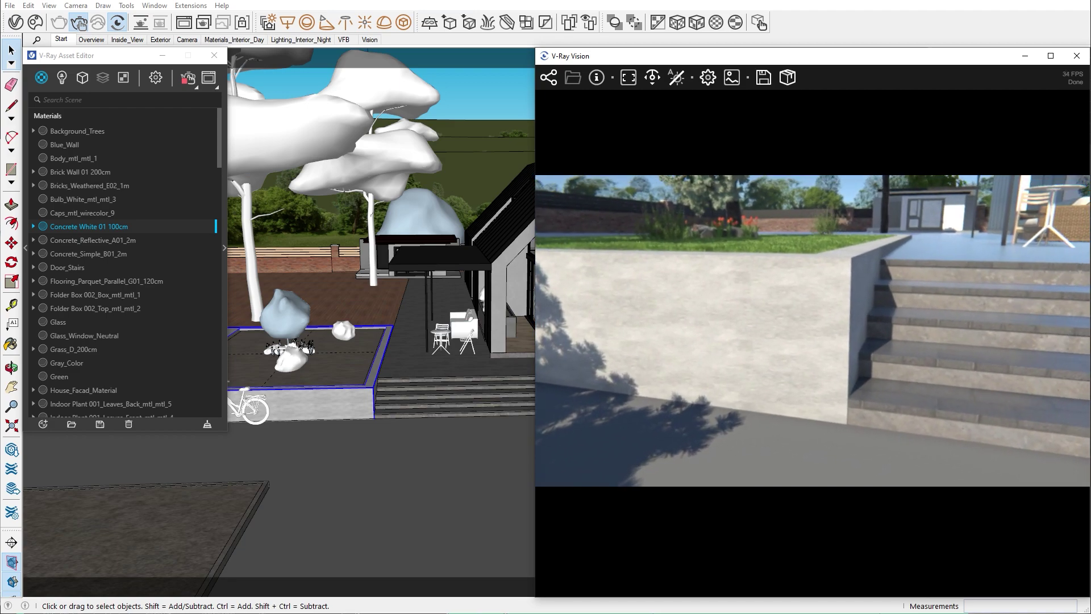
{"action": "key", "text": "a"}
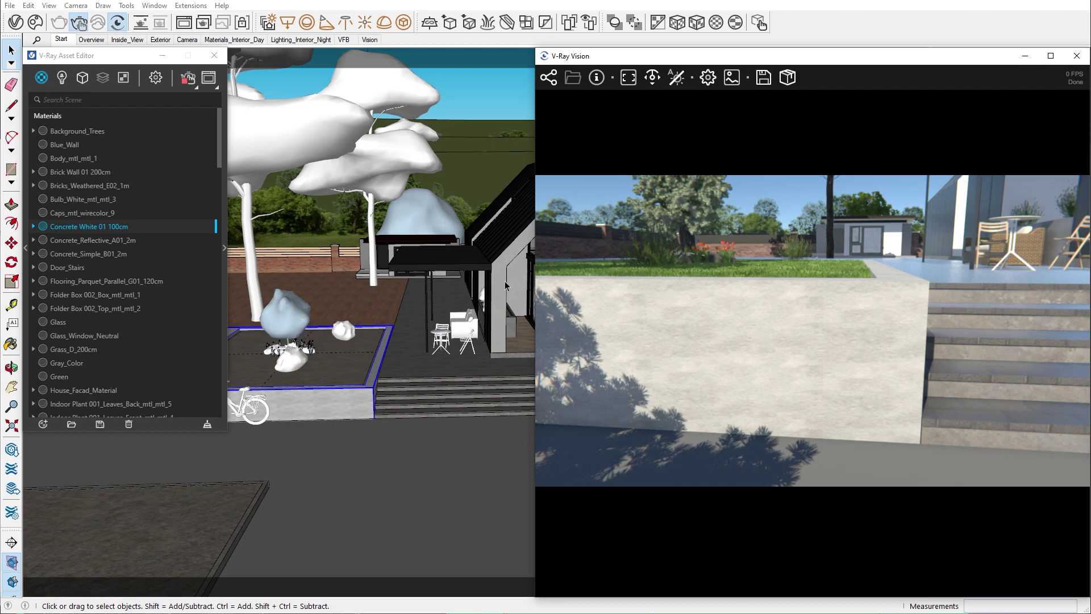
Step: Clear the concrete diffuse bitmap's shared UV placement source, giving it its own UVW Placement
{"action": "left_click", "coordinate": [225, 247]}
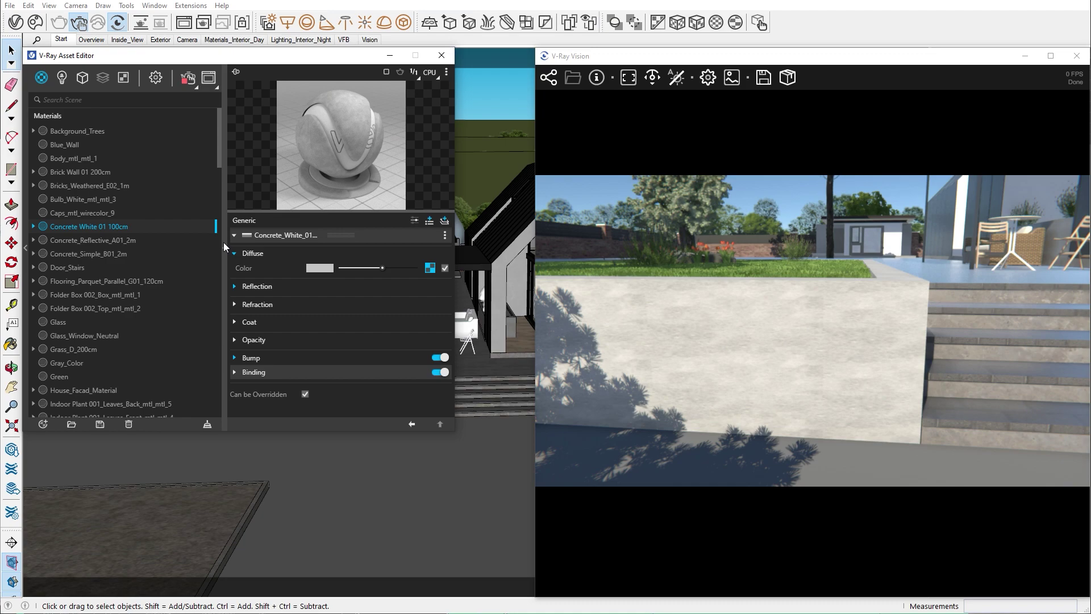
{"action": "left_click", "coordinate": [429, 268]}
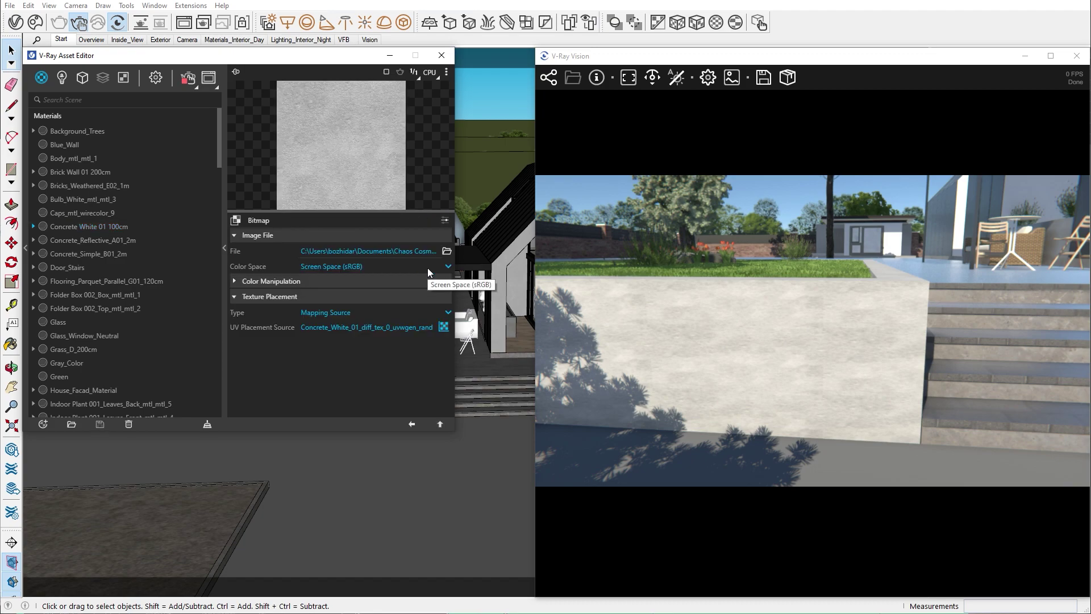
{"action": "right_click", "coordinate": [444, 328]}
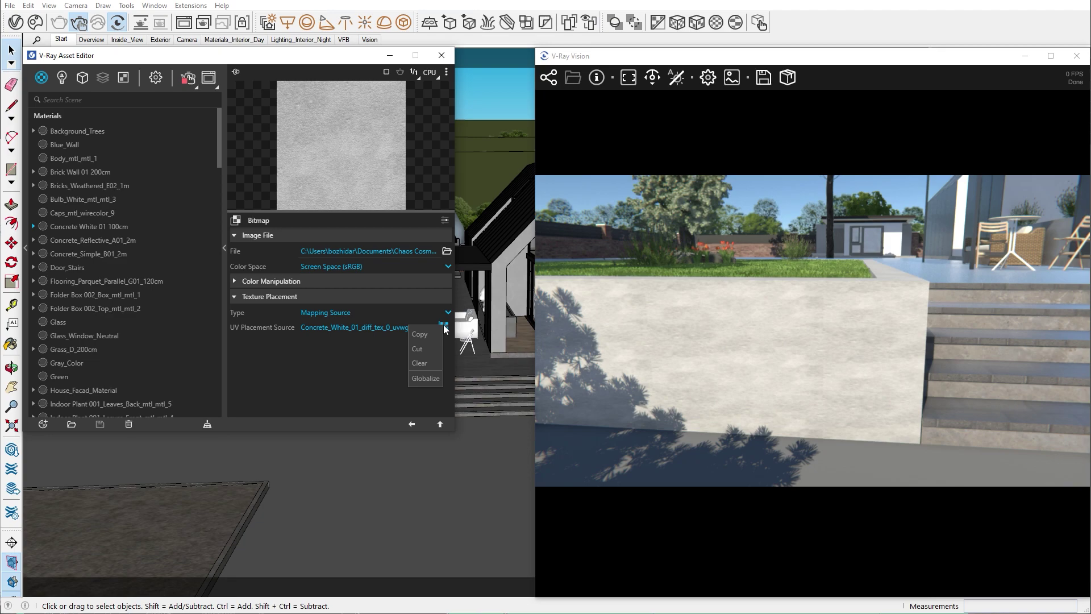
{"action": "left_click", "coordinate": [427, 364]}
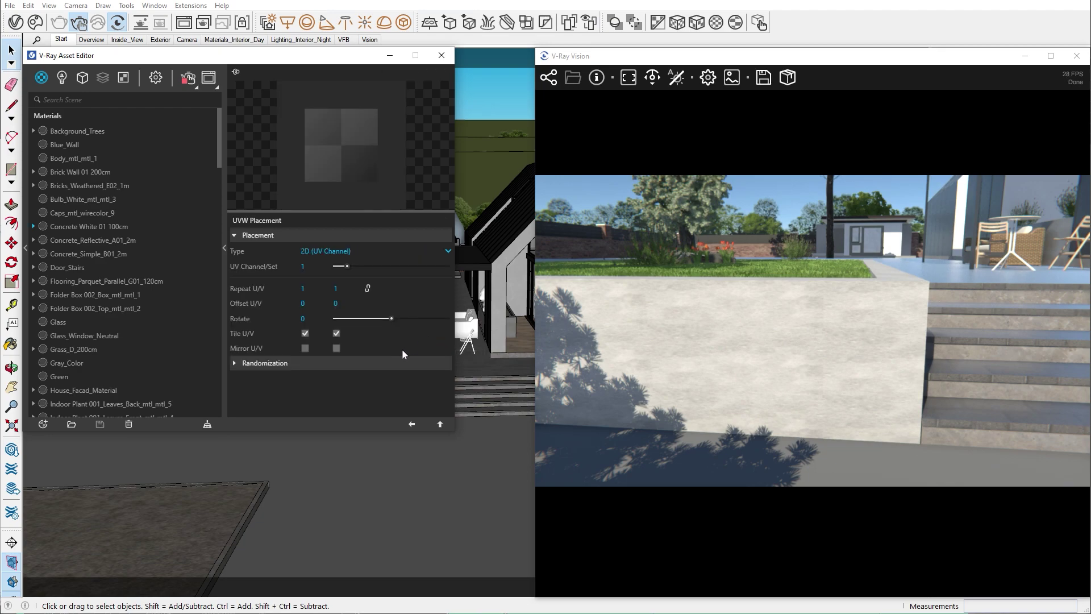
Step: Turn on stochastic tiling for the concrete with tile blend 0.18 and U/V offsets up to 20
{"action": "left_click", "coordinate": [343, 368]}
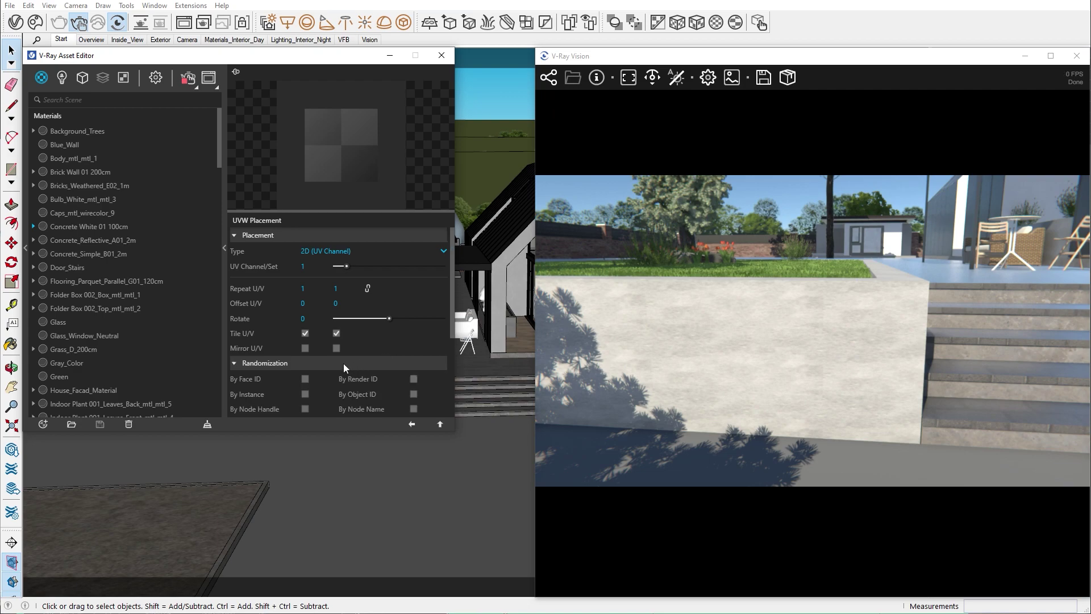
{"action": "scroll", "coordinate": [344, 366], "scroll_direction": "down", "scroll_amount": 5}
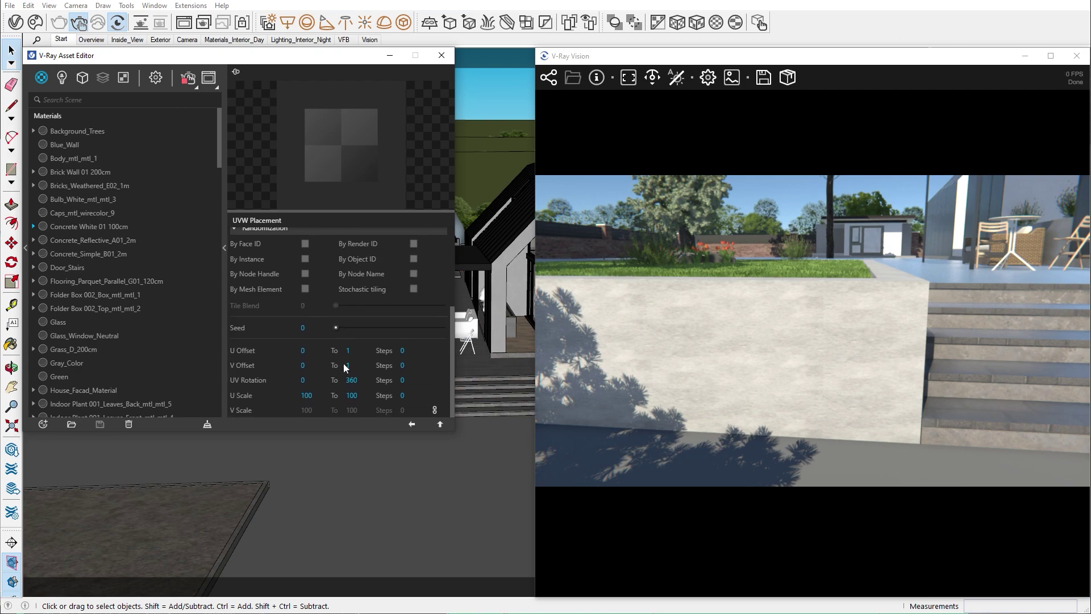
{"action": "left_click", "coordinate": [414, 289]}
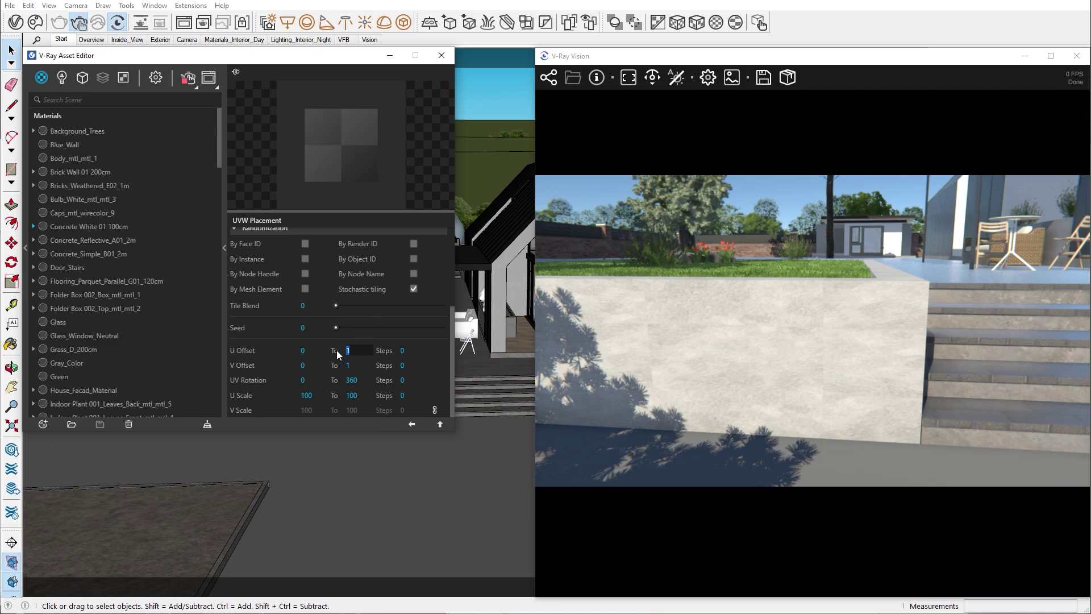
{"action": "left_click", "coordinate": [351, 362]}
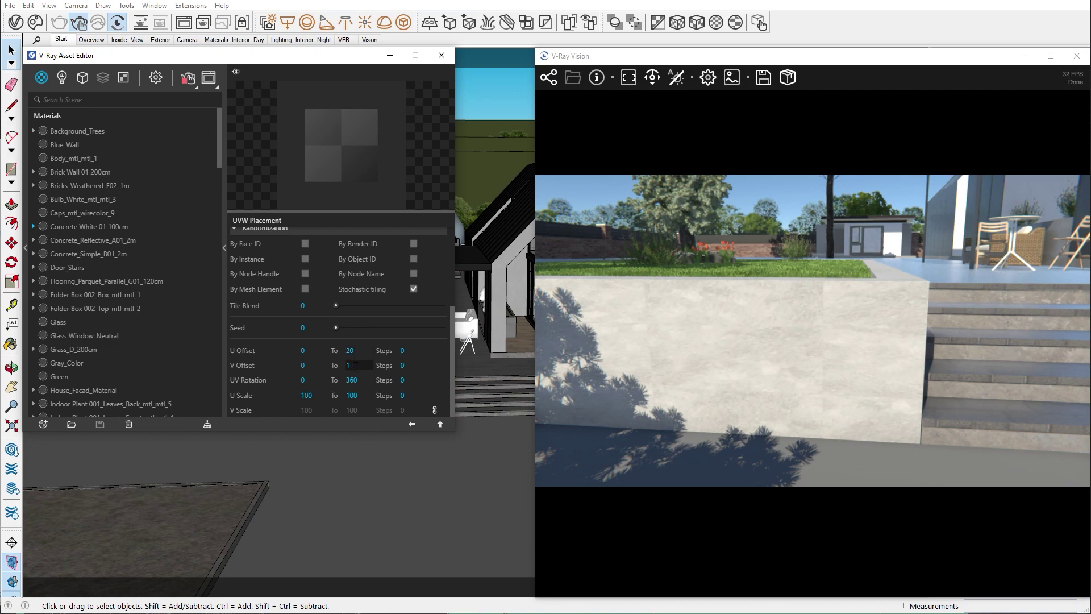
{"action": "key", "text": "Return"}
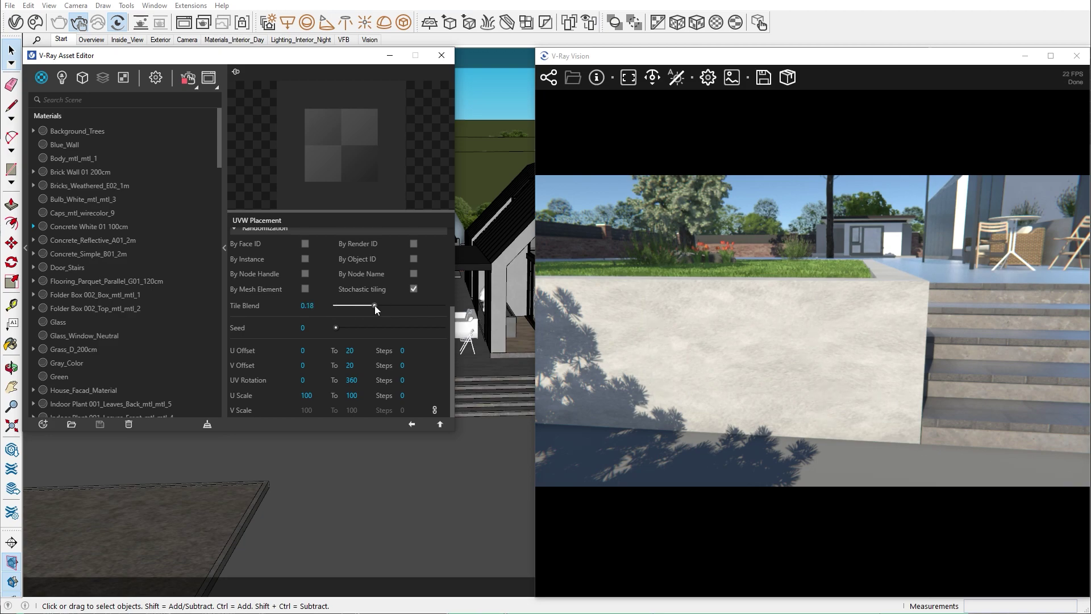
{"action": "left_click", "coordinate": [35, 22]}
Step: Import the lighter Cosmos wood planks flooring and apply it to the deck floor
{"action": "left_click", "coordinate": [689, 128]}
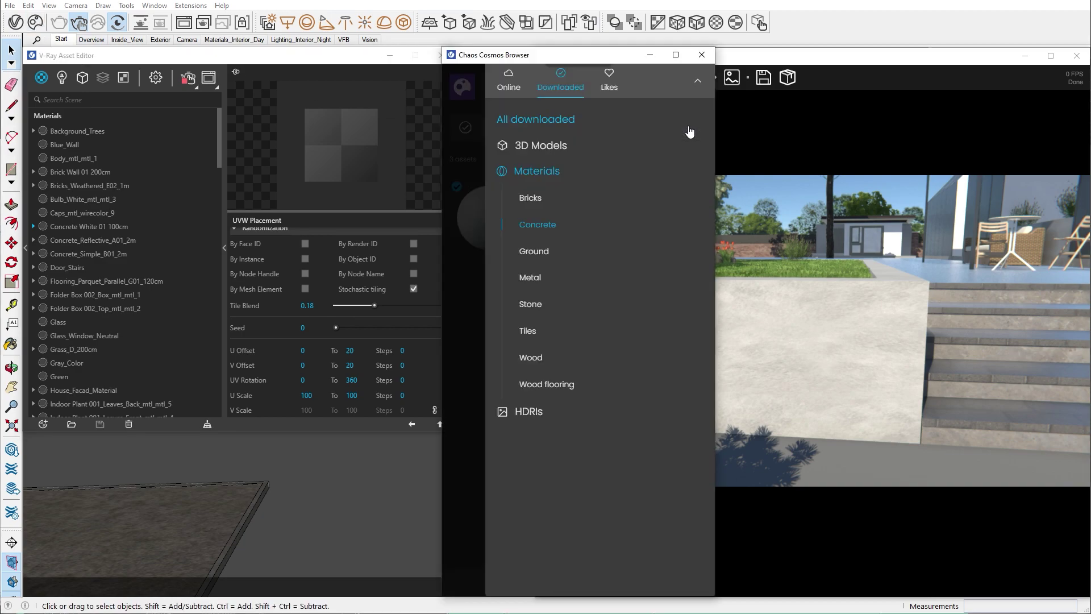
{"action": "left_click", "coordinate": [547, 386]}
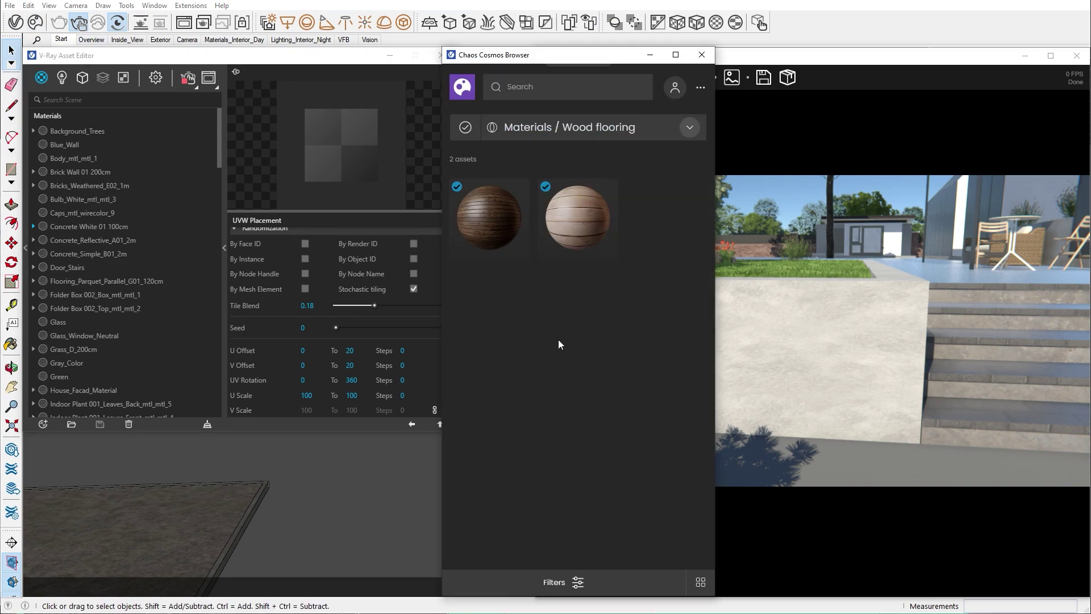
{"action": "left_click", "coordinate": [588, 191]}
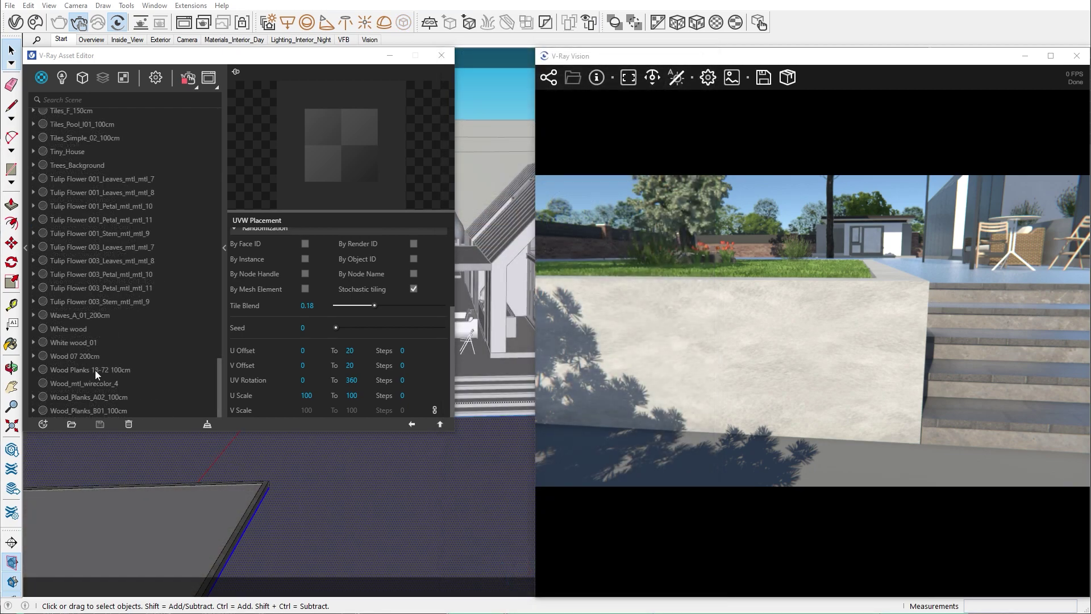
{"action": "right_click", "coordinate": [95, 370]}
{"action": "left_click", "coordinate": [139, 259]}
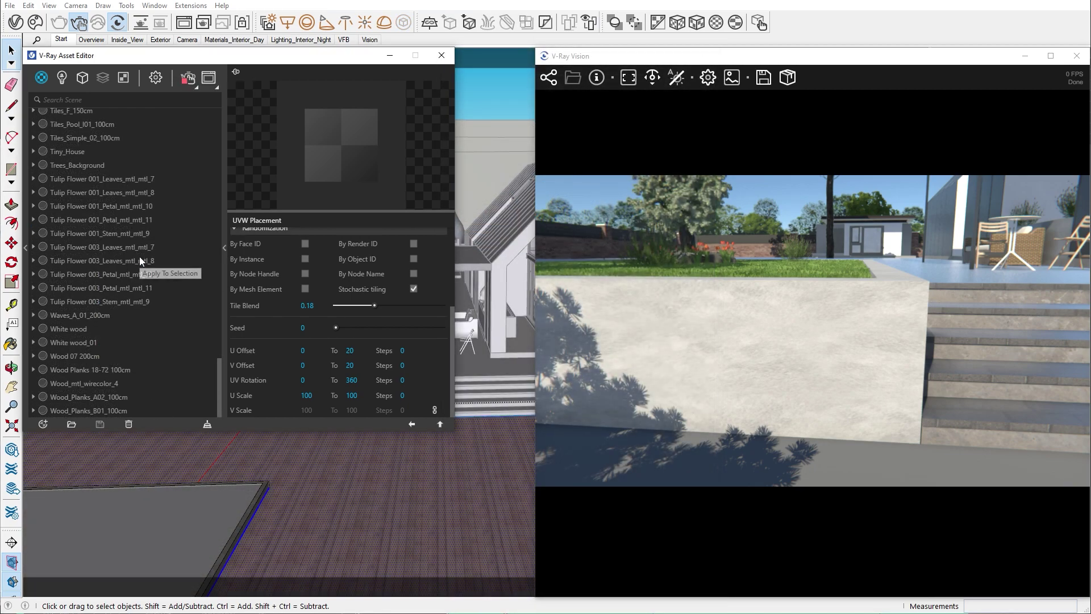
Step: Randomize the wood planks tiling with U offset up to 10 and tile blend 0.12
{"action": "left_click_drag", "start_coordinate": [551, 312], "coordinate": [551, 461]}
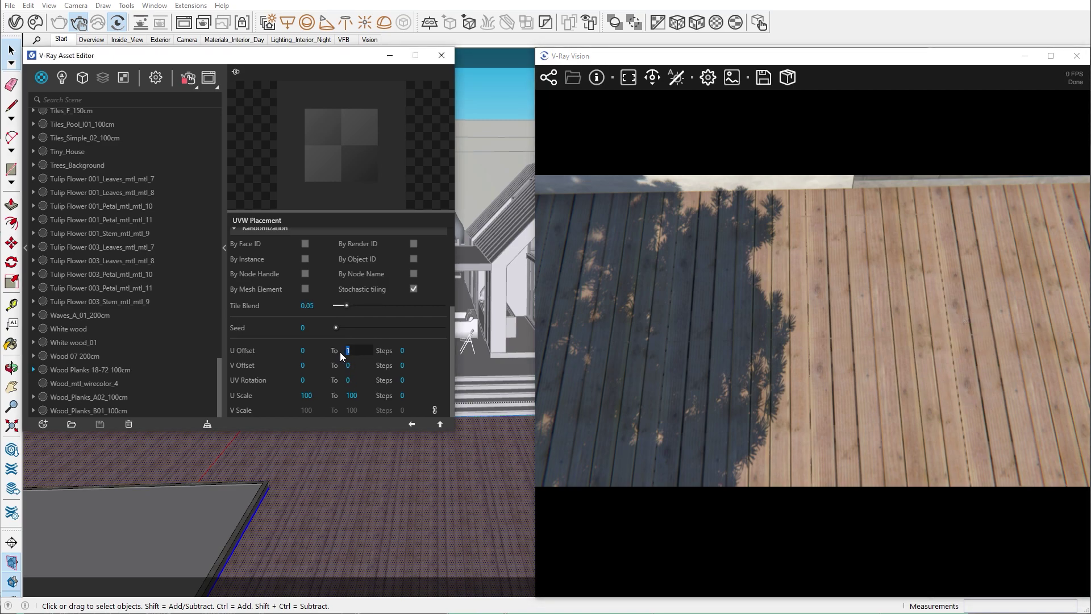
{"action": "key", "text": "Return"}
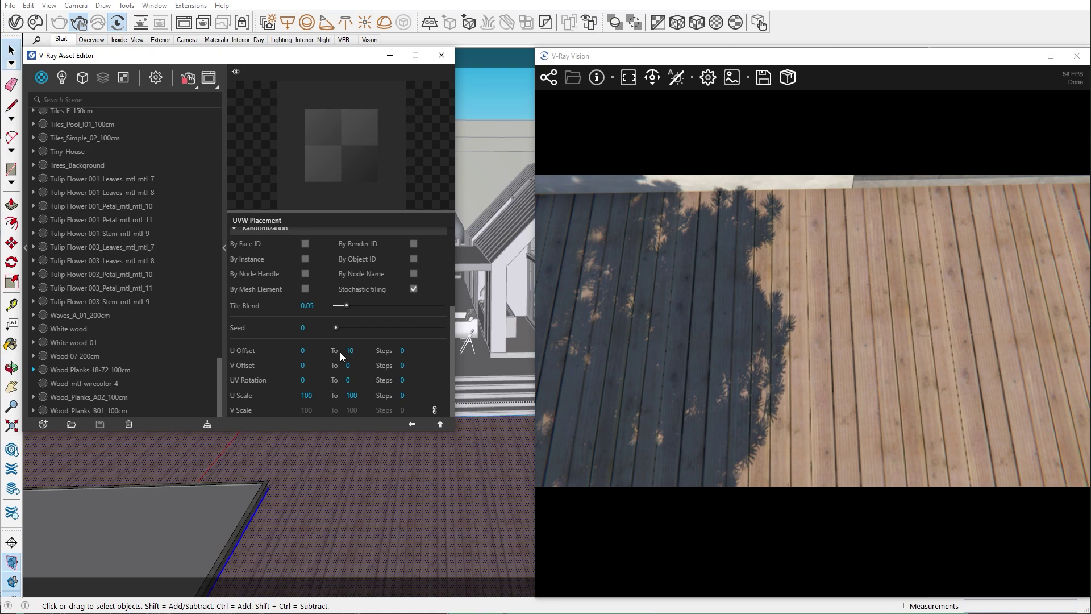
{"action": "left_click_drag", "start_coordinate": [344, 306], "coordinate": [363, 306]}
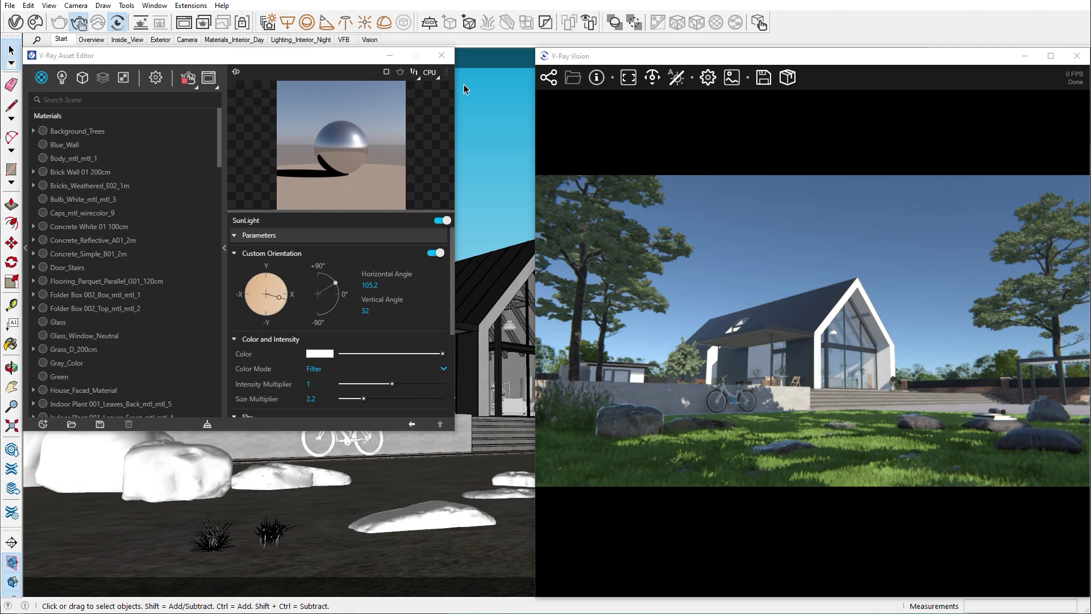
Step: Import the Day 024 sky HDRI from the Cosmos HDRI collection
{"action": "left_click", "coordinate": [35, 23]}
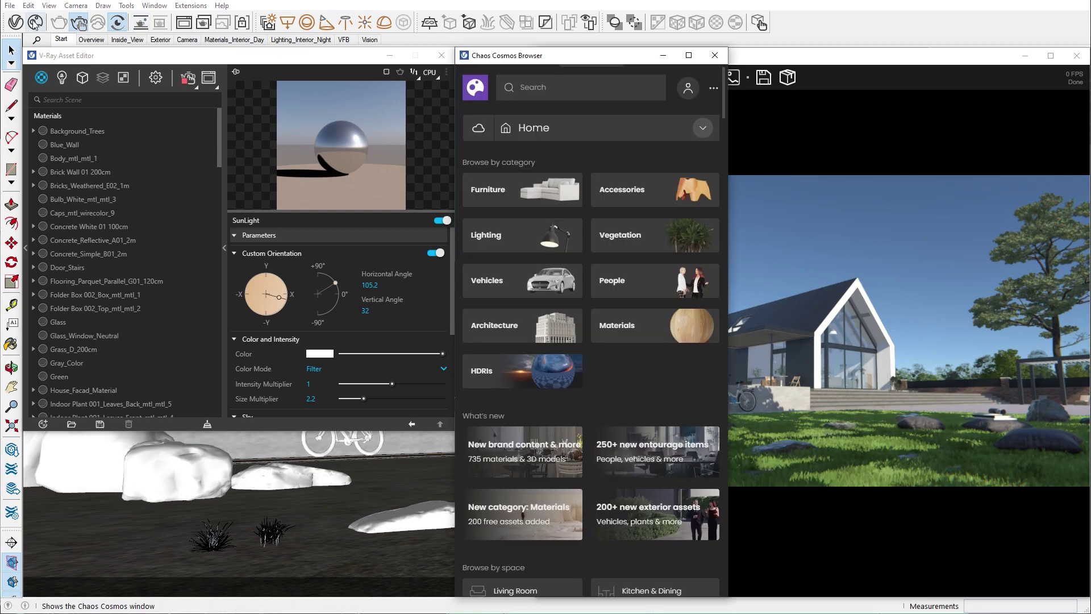
{"action": "left_click", "coordinate": [504, 375]}
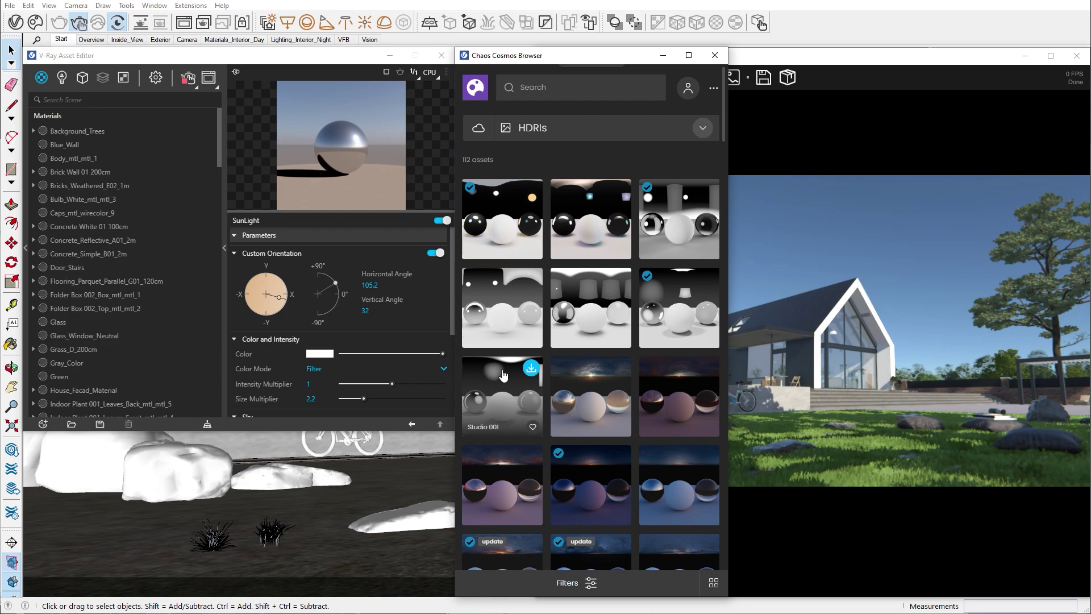
{"action": "scroll", "coordinate": [503, 375], "scroll_direction": "down", "scroll_amount": 6}
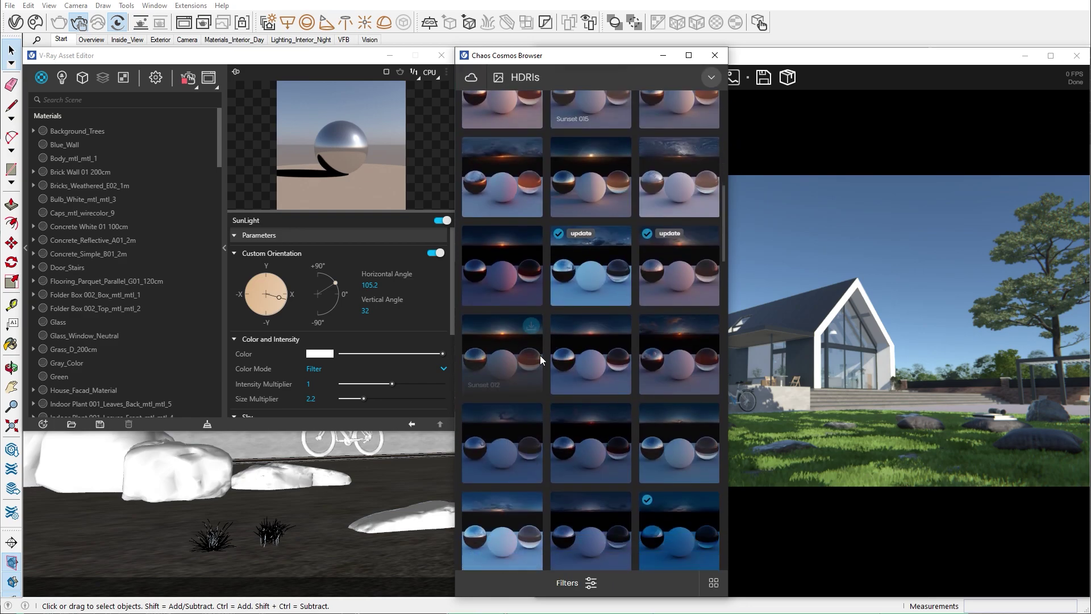
{"action": "scroll", "coordinate": [557, 361], "scroll_direction": "down", "scroll_amount": 5}
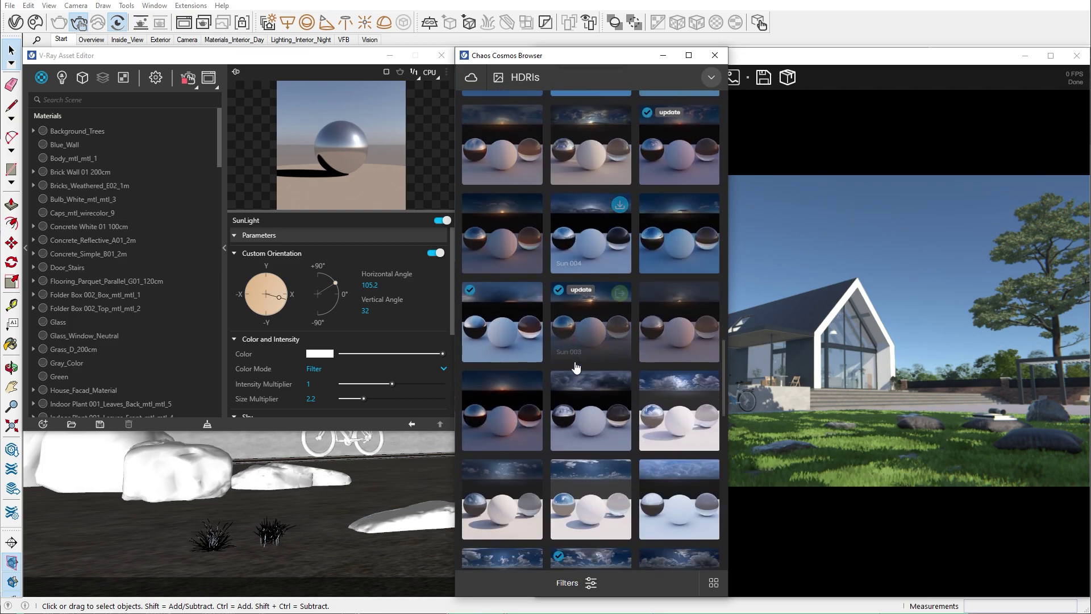
{"action": "scroll", "coordinate": [576, 367], "scroll_direction": "down", "scroll_amount": 3}
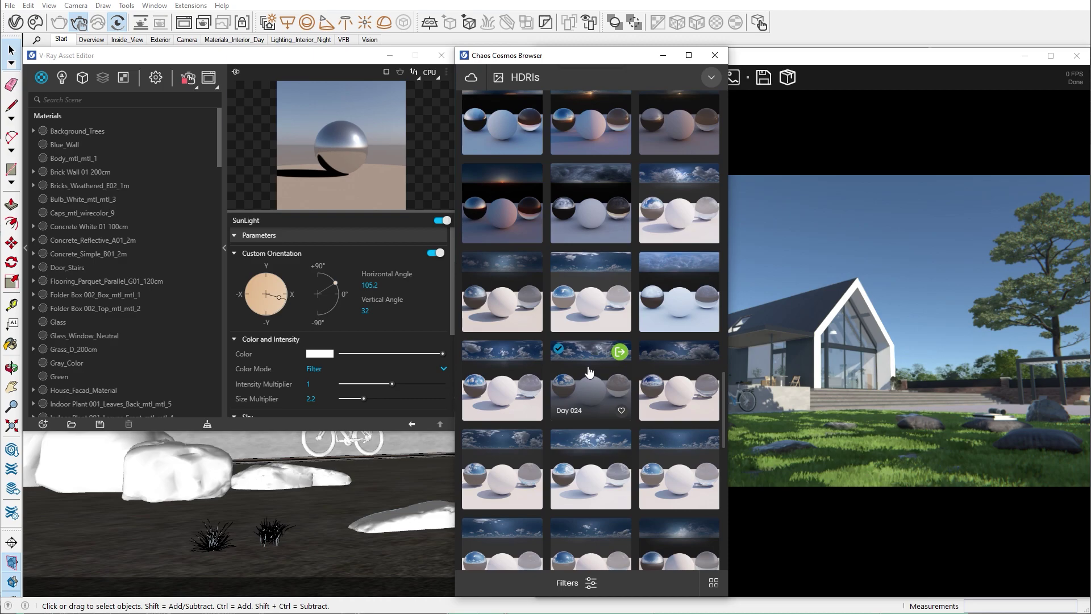
{"action": "left_click", "coordinate": [619, 352]}
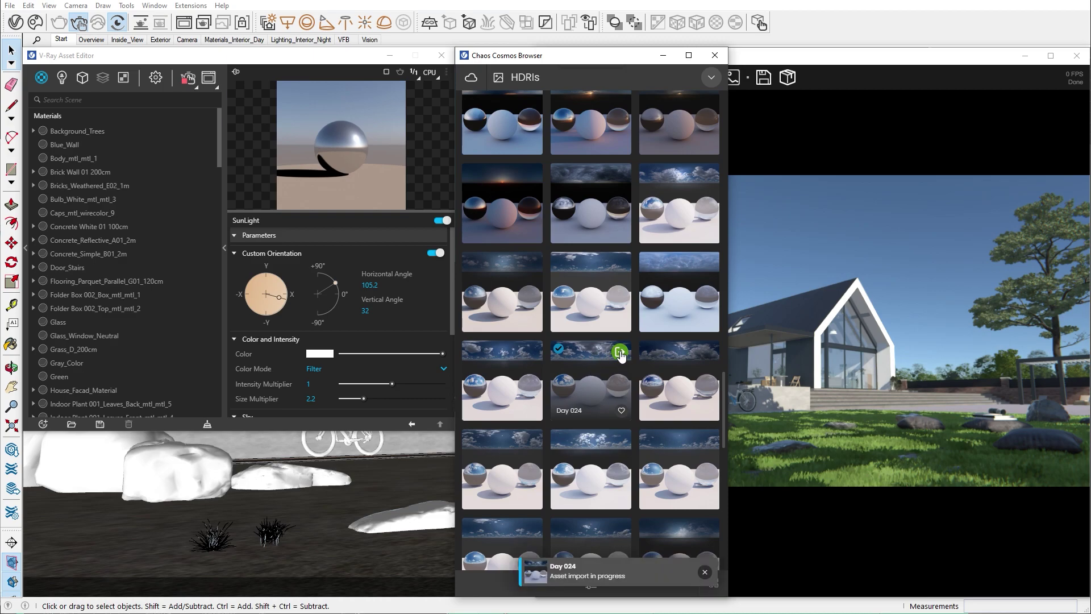
{"action": "left_click", "coordinate": [715, 55]}
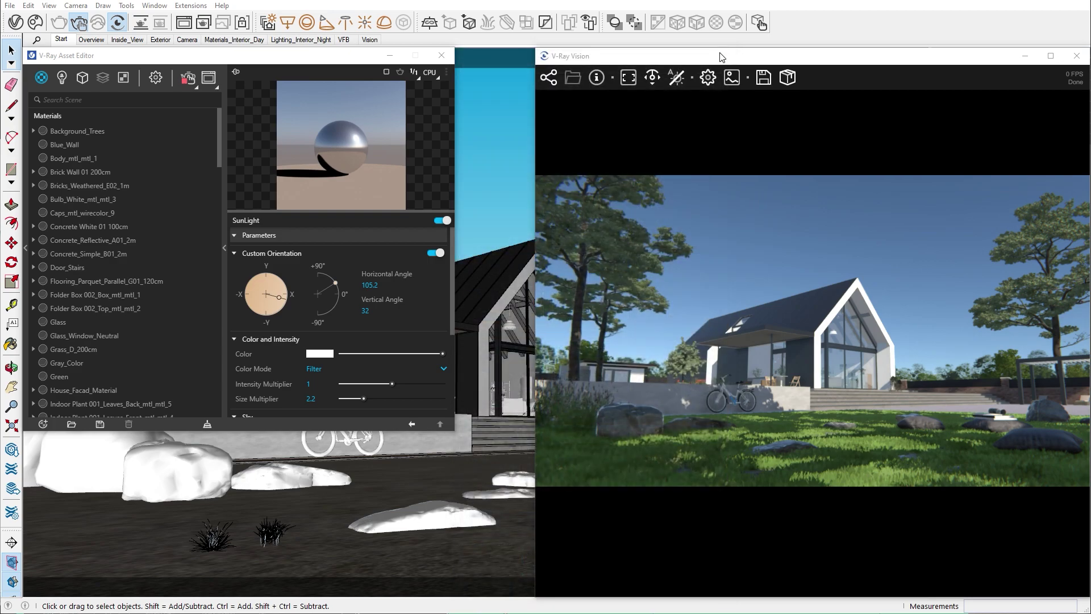
Step: Place a V-Ray dome light on the ground beside the rocks
{"action": "left_click", "coordinate": [125, 79]}
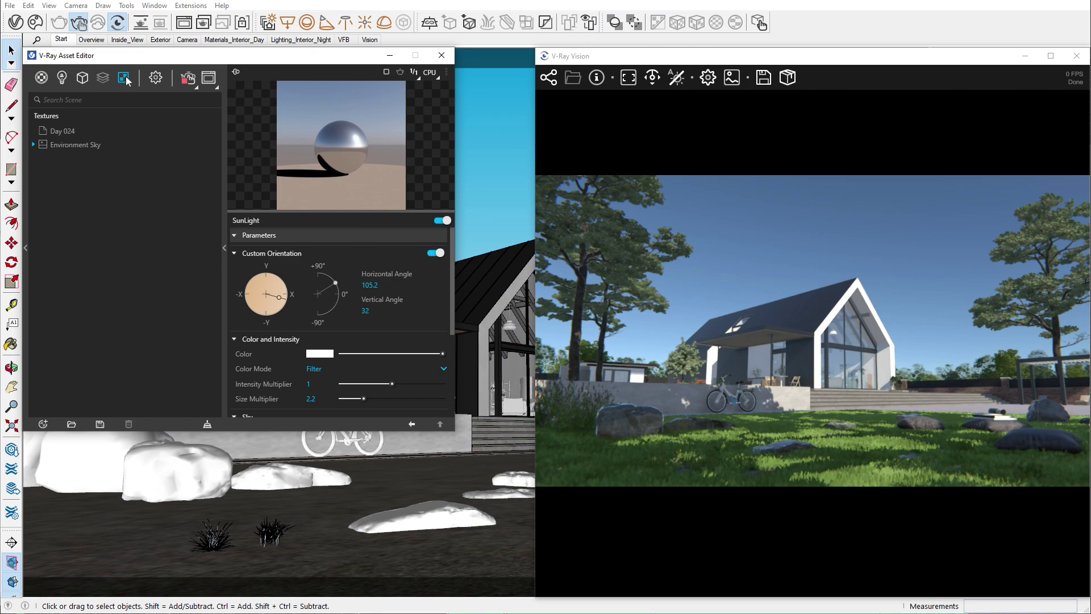
{"action": "left_click", "coordinate": [381, 25]}
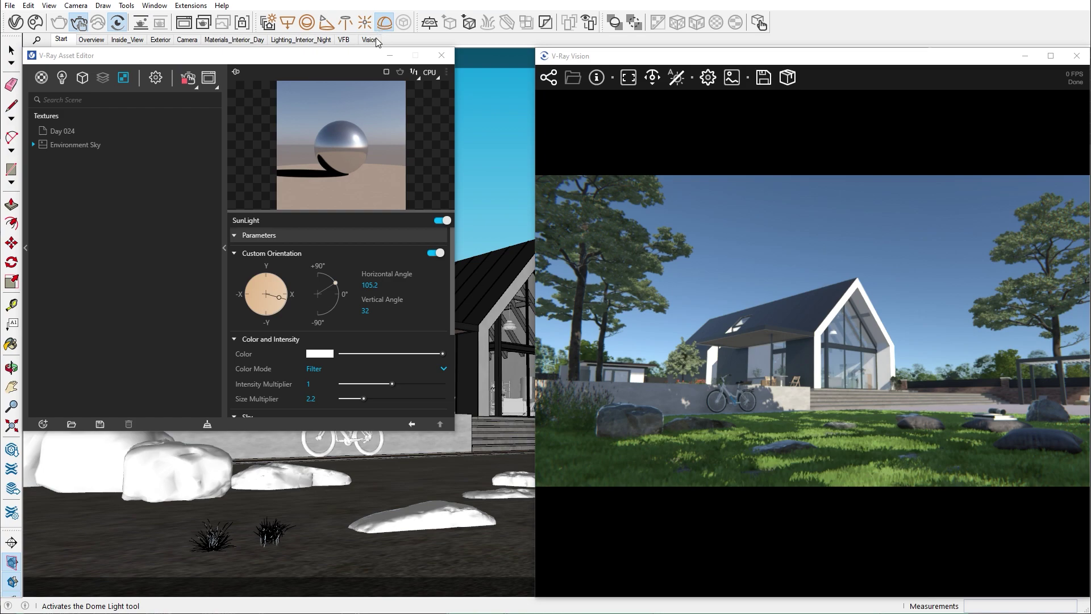
{"action": "left_click", "coordinate": [311, 540]}
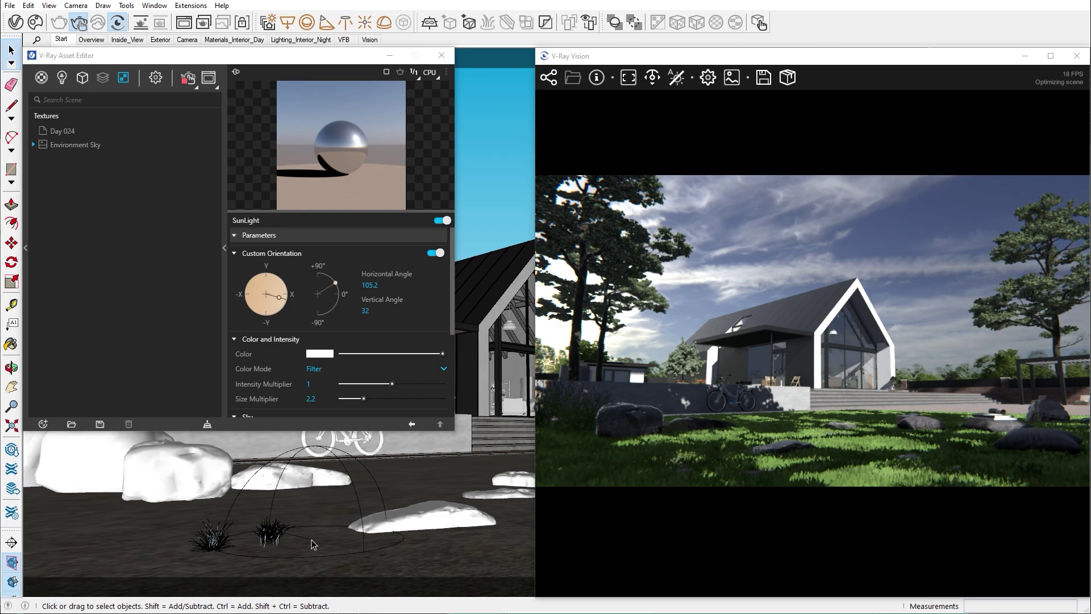
Step: Paste Day 024 as an instance into the dome light's HDR texture slot and refresh Vision
{"action": "right_click", "coordinate": [82, 129]}
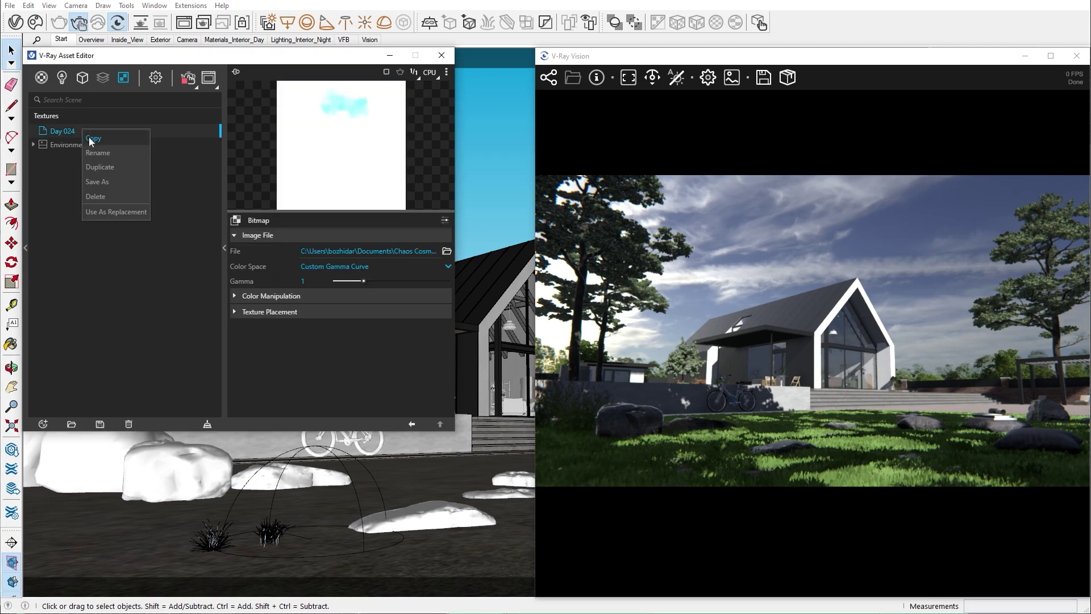
{"action": "key", "text": "Escape"}
{"action": "left_click", "coordinate": [63, 80]}
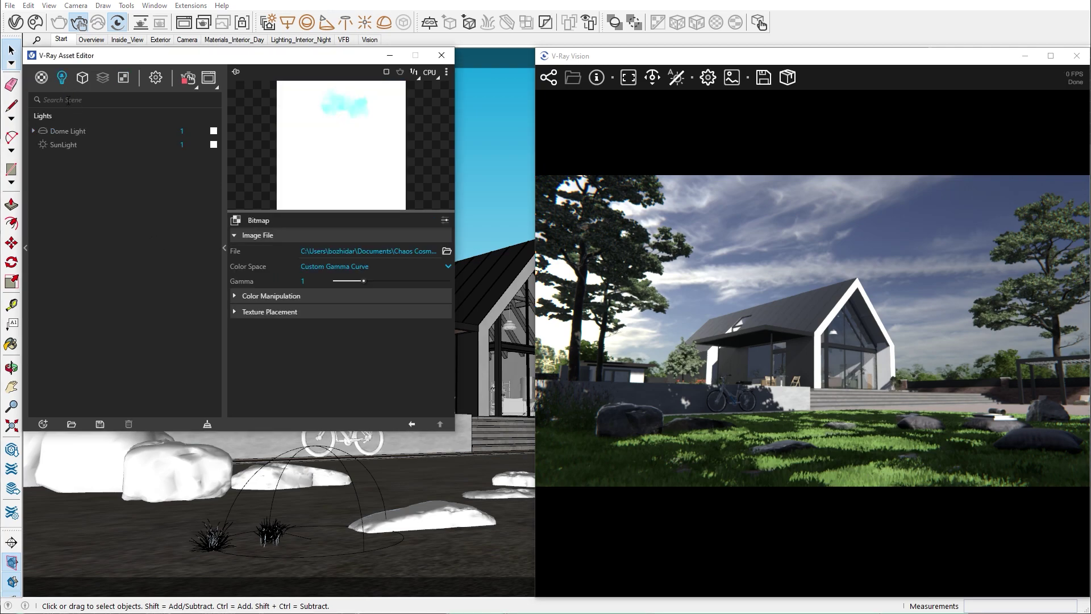
{"action": "left_click", "coordinate": [69, 132]}
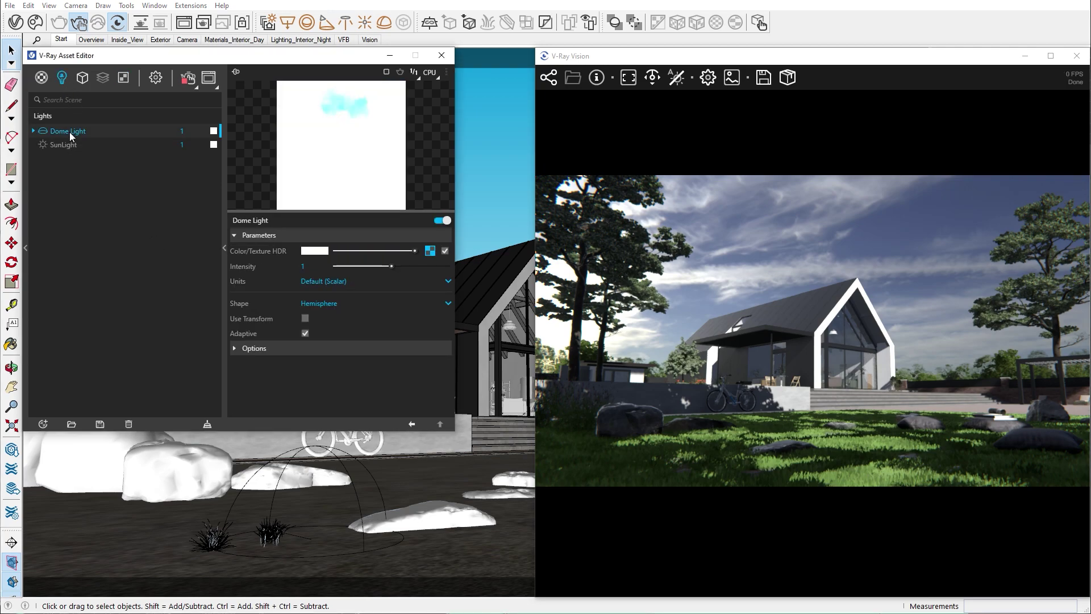
{"action": "right_click", "coordinate": [431, 254]}
{"action": "left_click", "coordinate": [411, 279]}
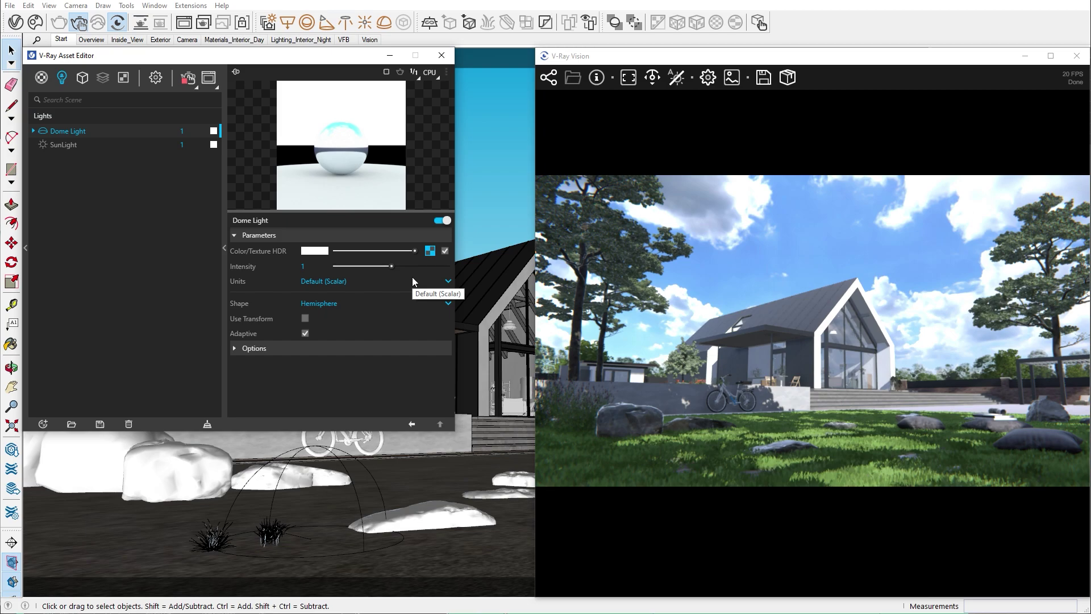
{"action": "left_click", "coordinate": [676, 83]}
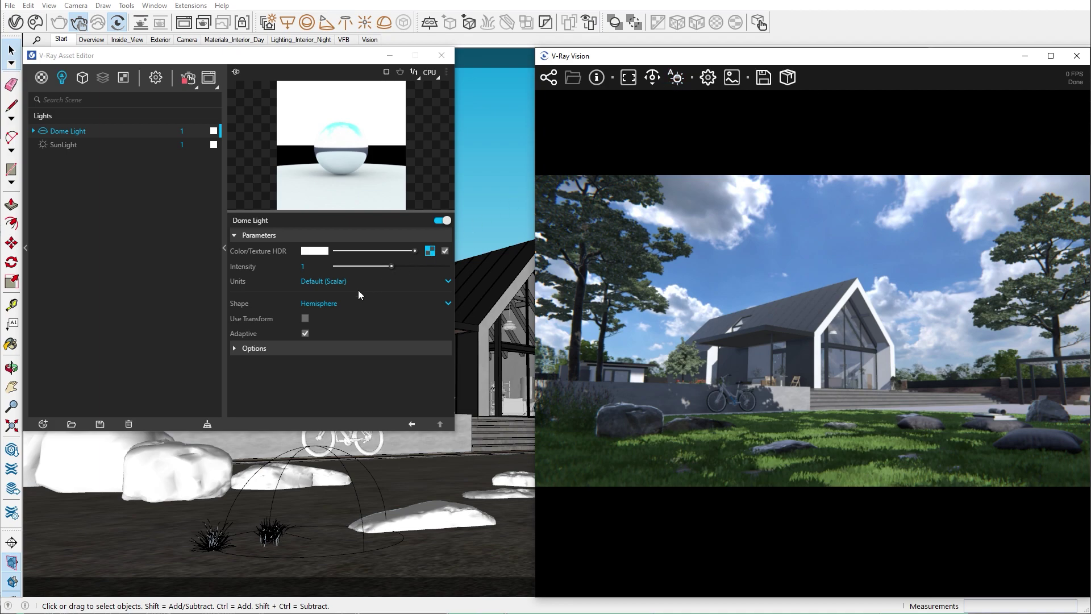
Step: Enable Use Transform on the Dome Light and select the dome light in the model
{"action": "left_click", "coordinate": [302, 317]}
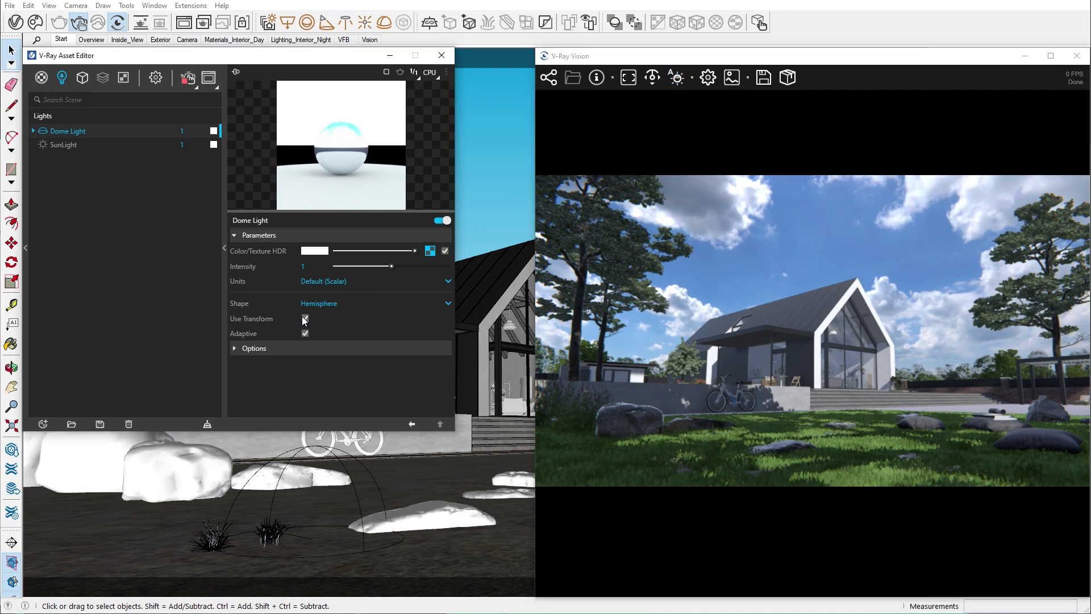
{"action": "left_click", "coordinate": [345, 475]}
{"action": "middle_click_drag", "start_coordinate": [341, 473], "coordinate": [315, 490]}
Step: Rotate the dome light with the Move tool's rotate grip, settling on 52.3°
{"action": "key", "text": "m"}
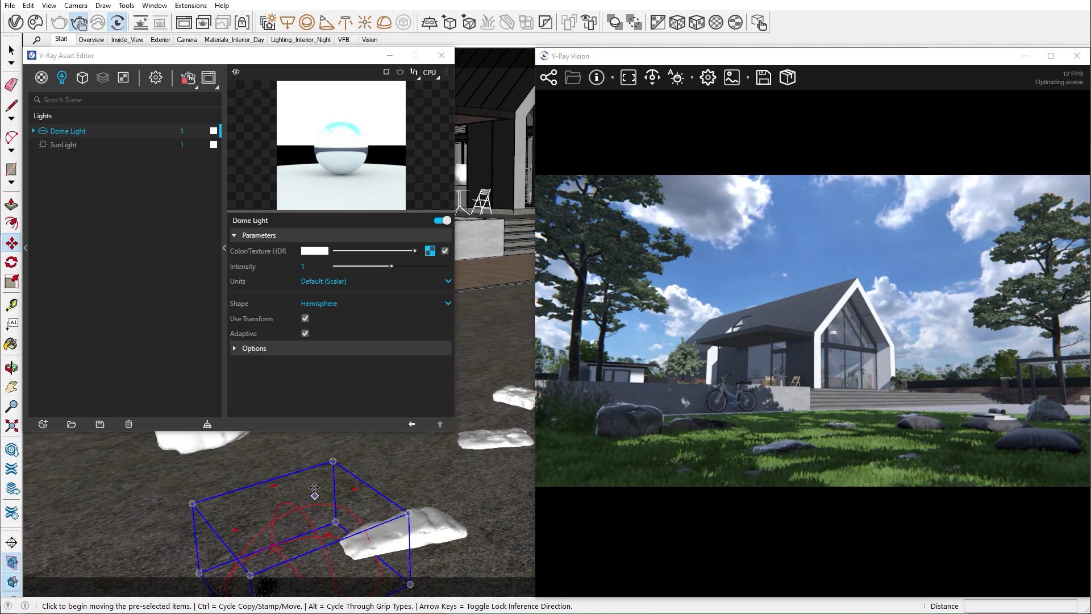
{"action": "left_click", "coordinate": [349, 488]}
{"action": "left_click", "coordinate": [361, 526]}
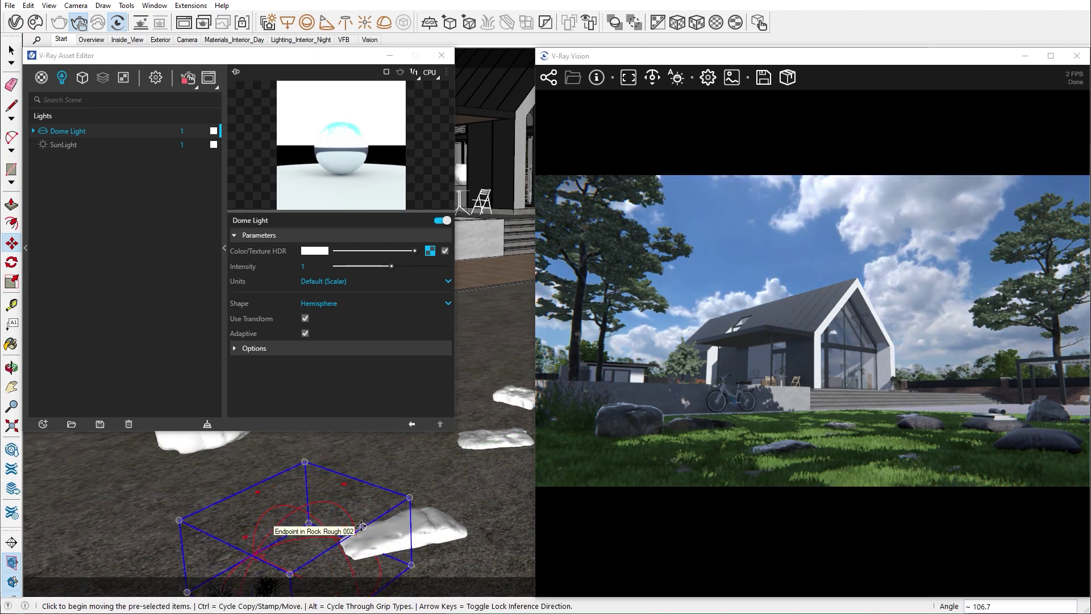
{"action": "left_click", "coordinate": [345, 485]}
{"action": "left_click", "coordinate": [371, 514]}
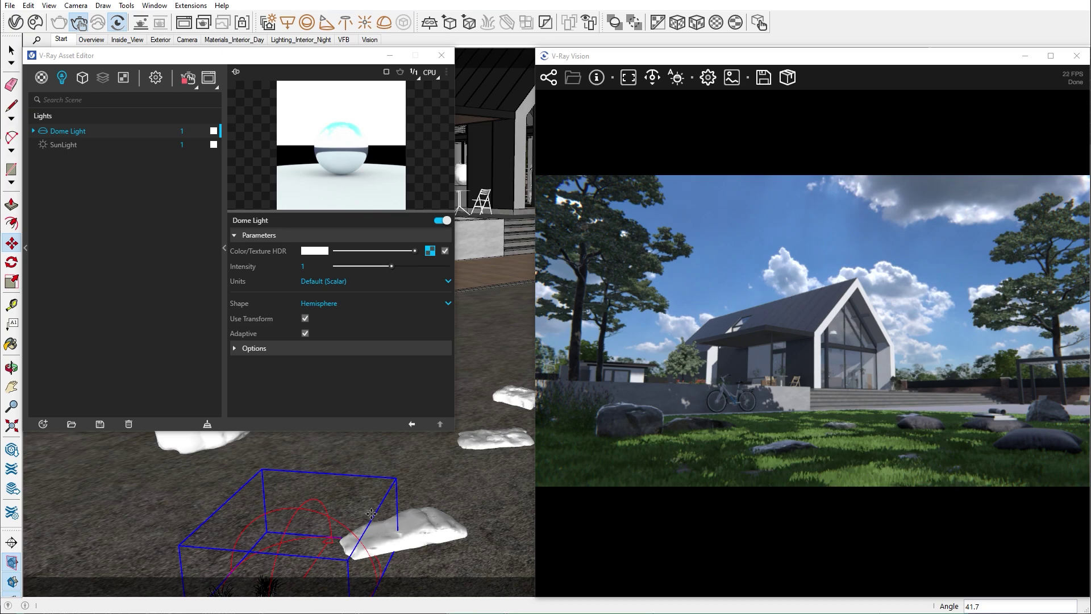
{"action": "left_click", "coordinate": [326, 478]}
{"action": "left_click", "coordinate": [366, 505]}
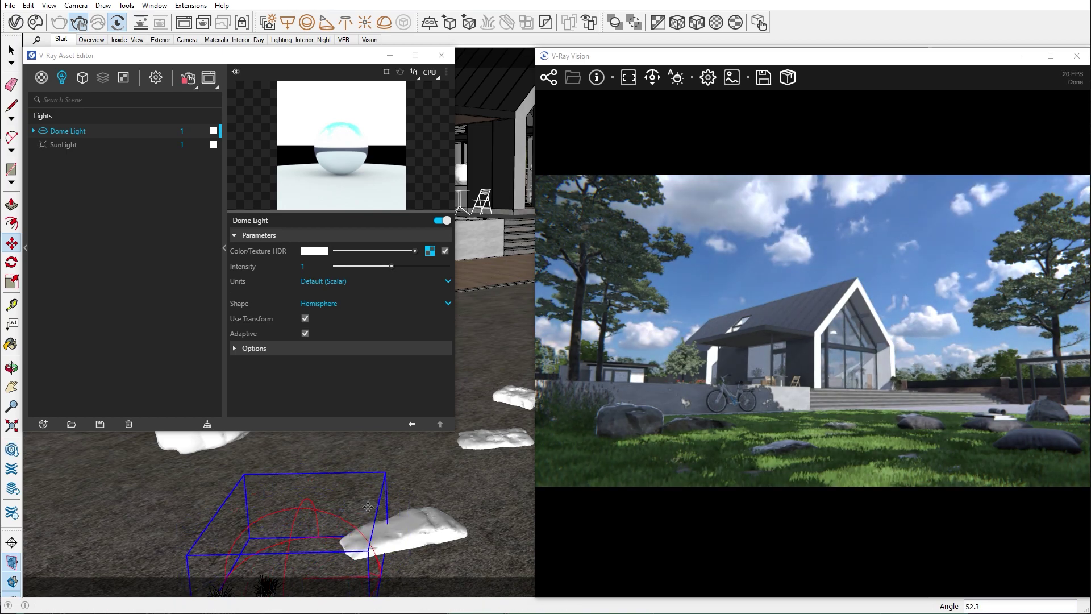